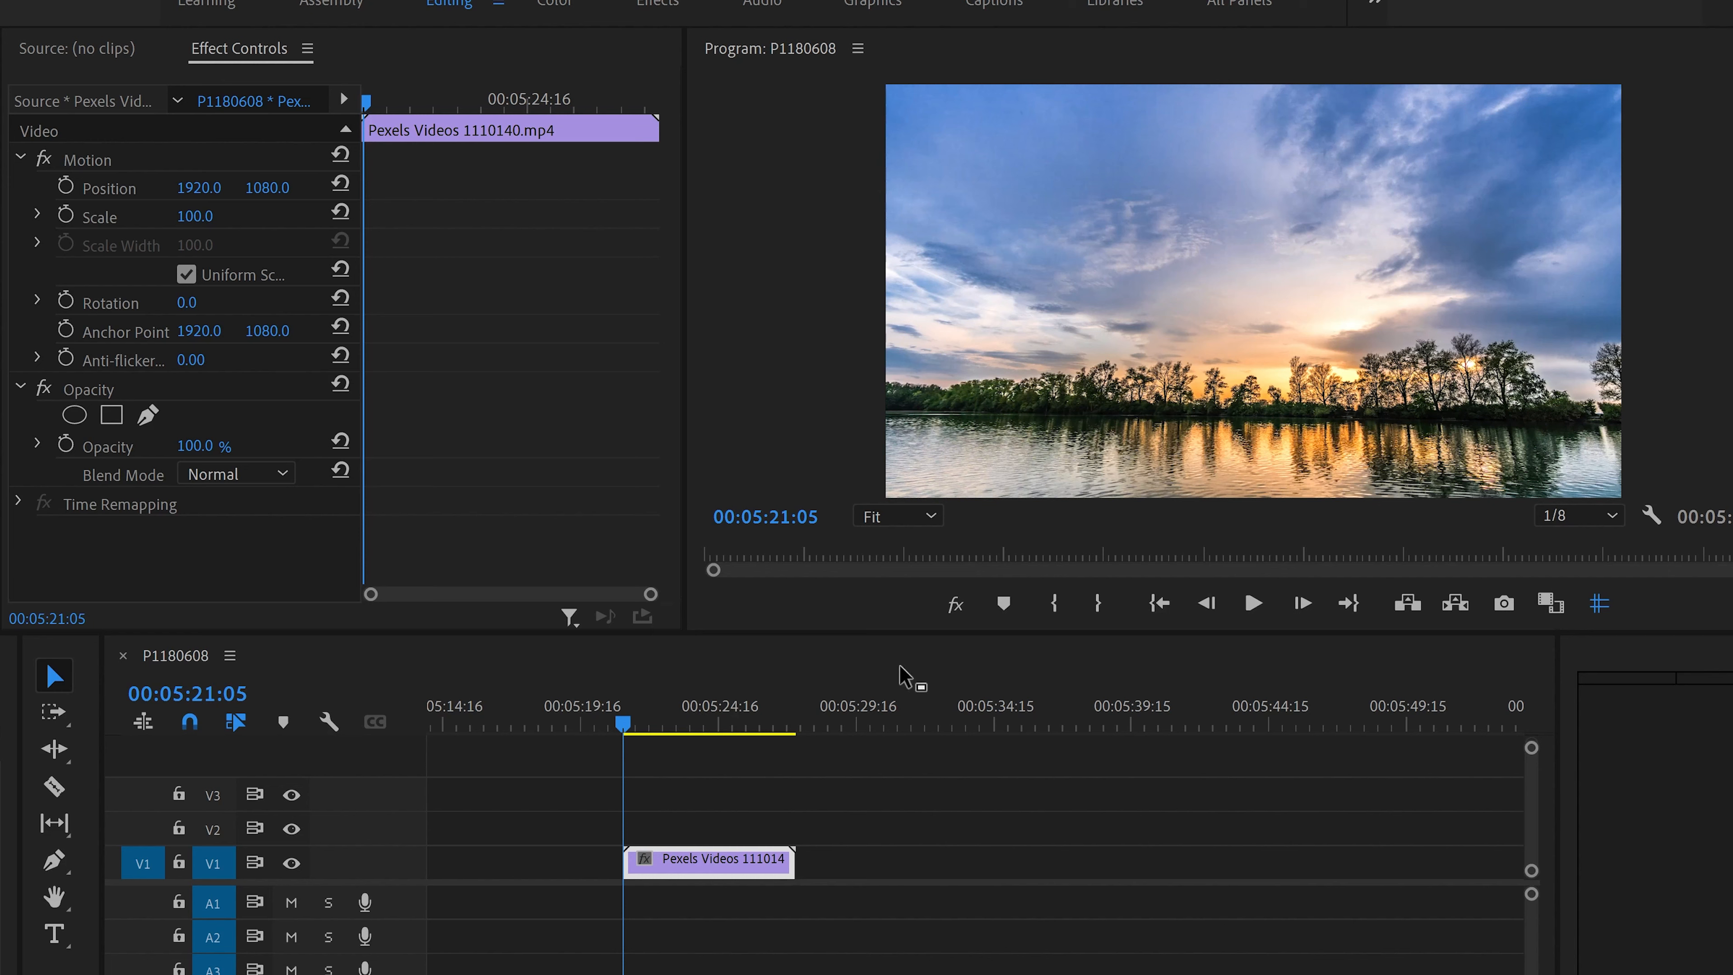
# Step: Create a text layer reading PERU over the sunset video with the Type tool
pyautogui.click(57, 949)
pyautogui.click(1053, 325)
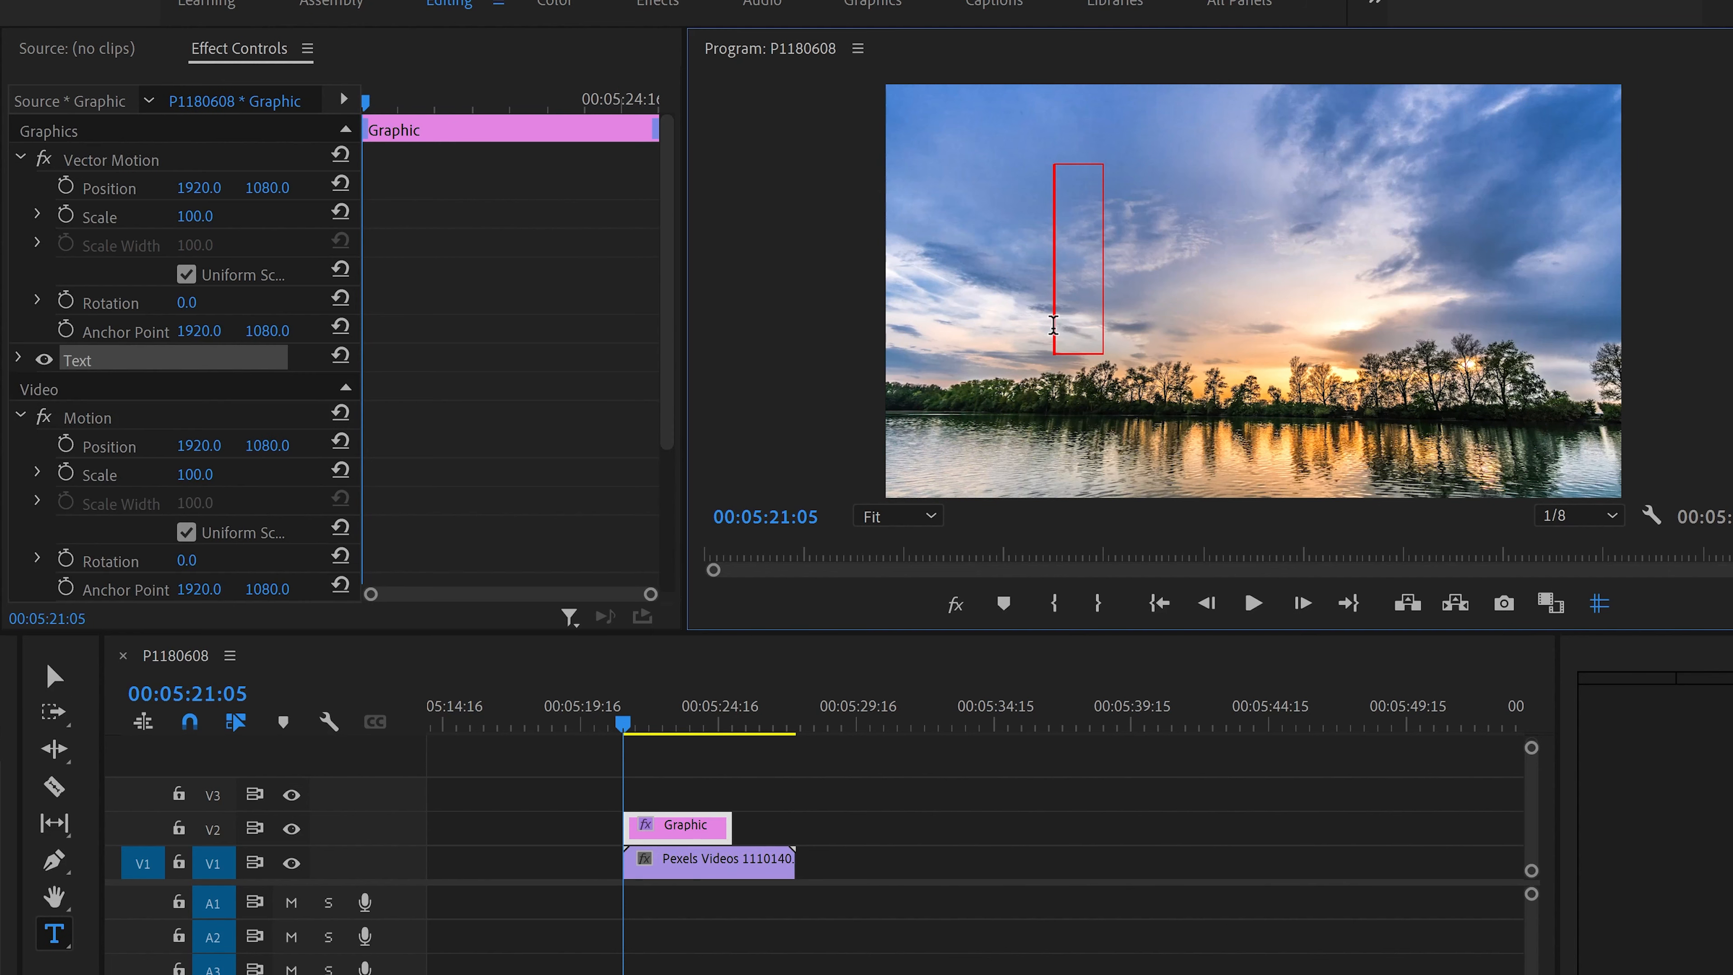
pyautogui.write('PERU')
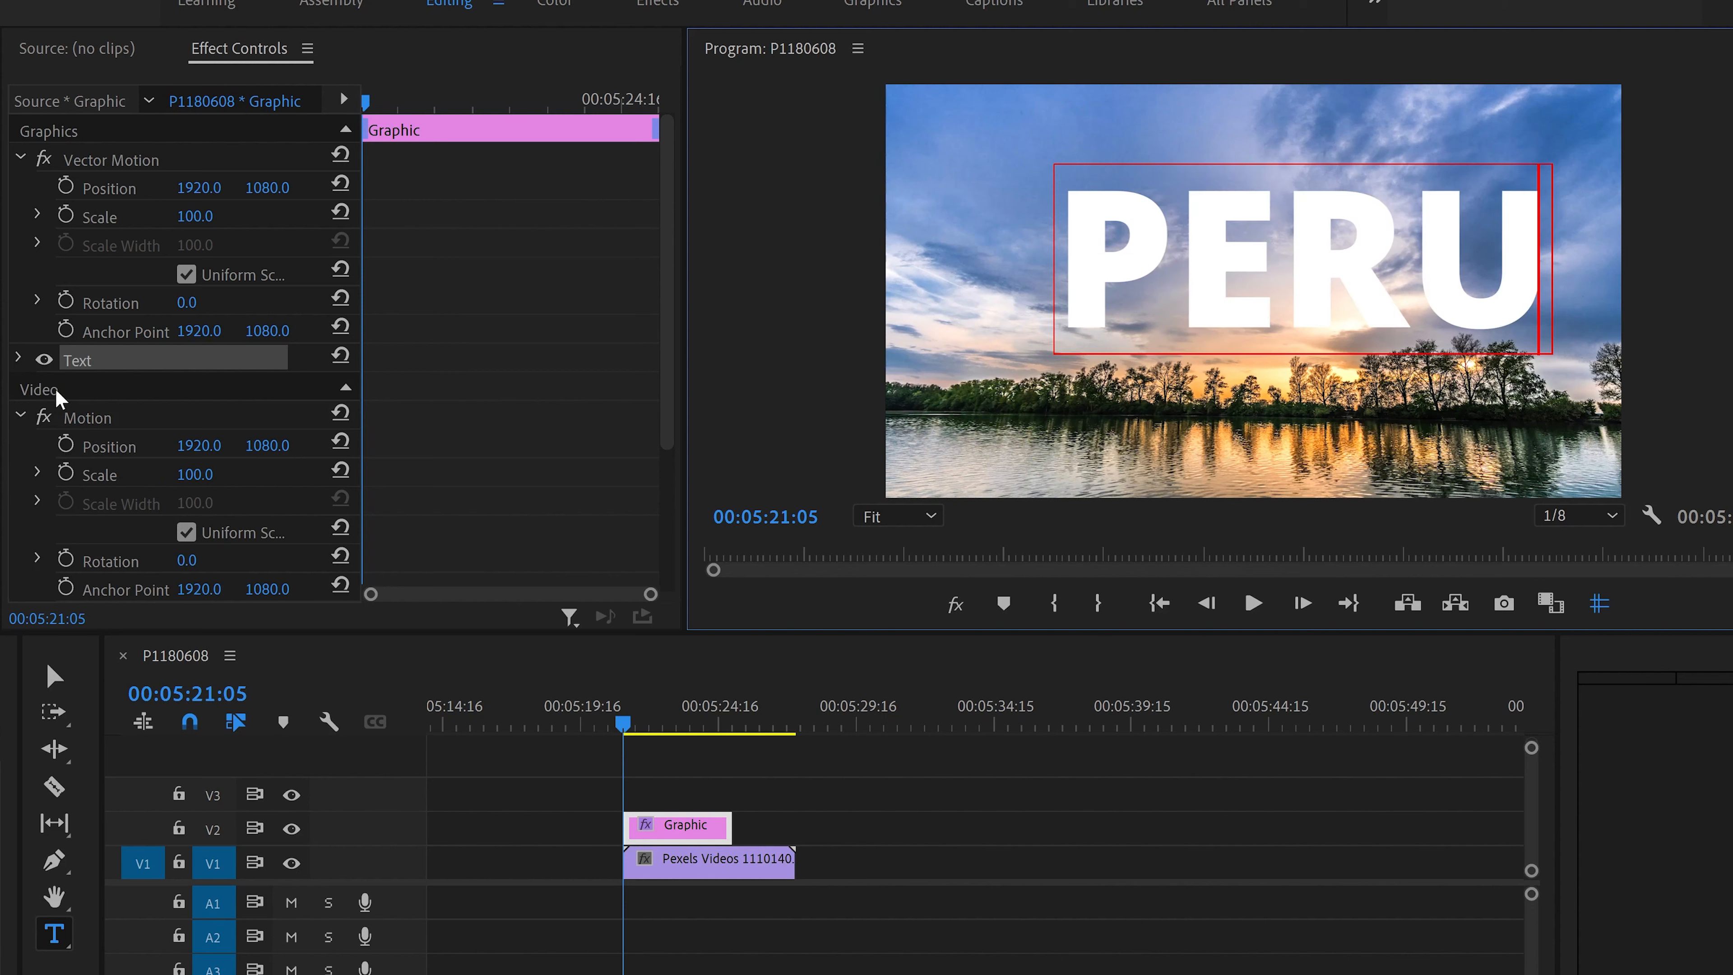
pyautogui.click(18, 358)
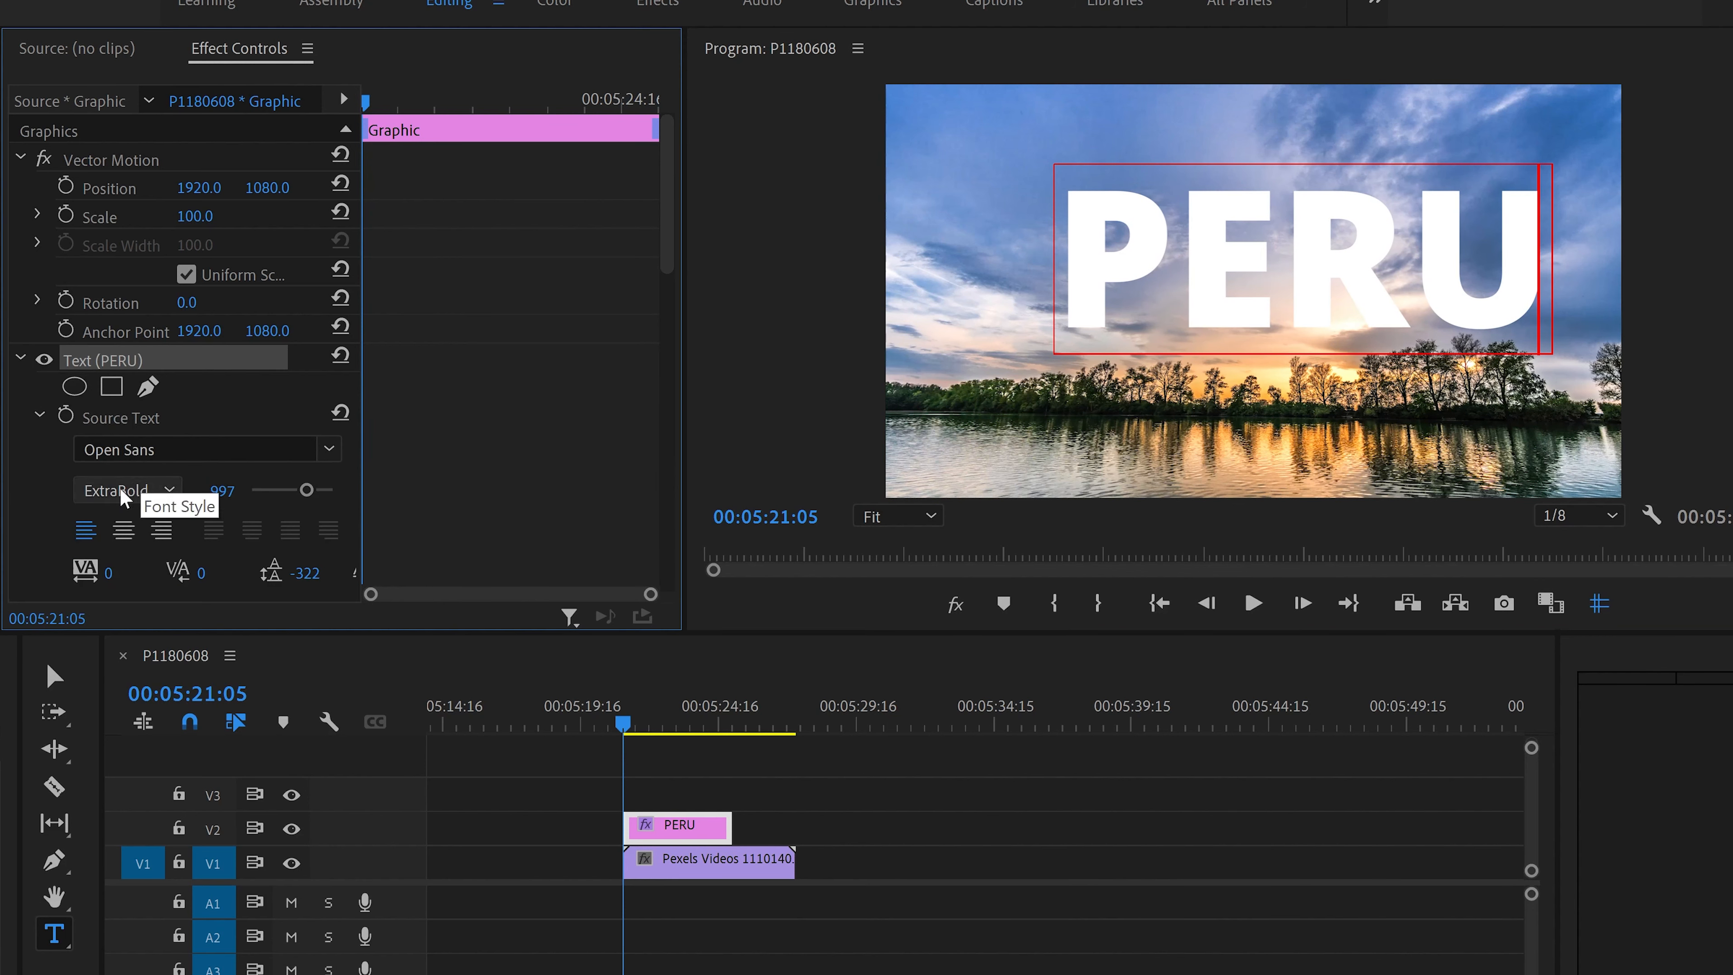
pyautogui.click(20, 359)
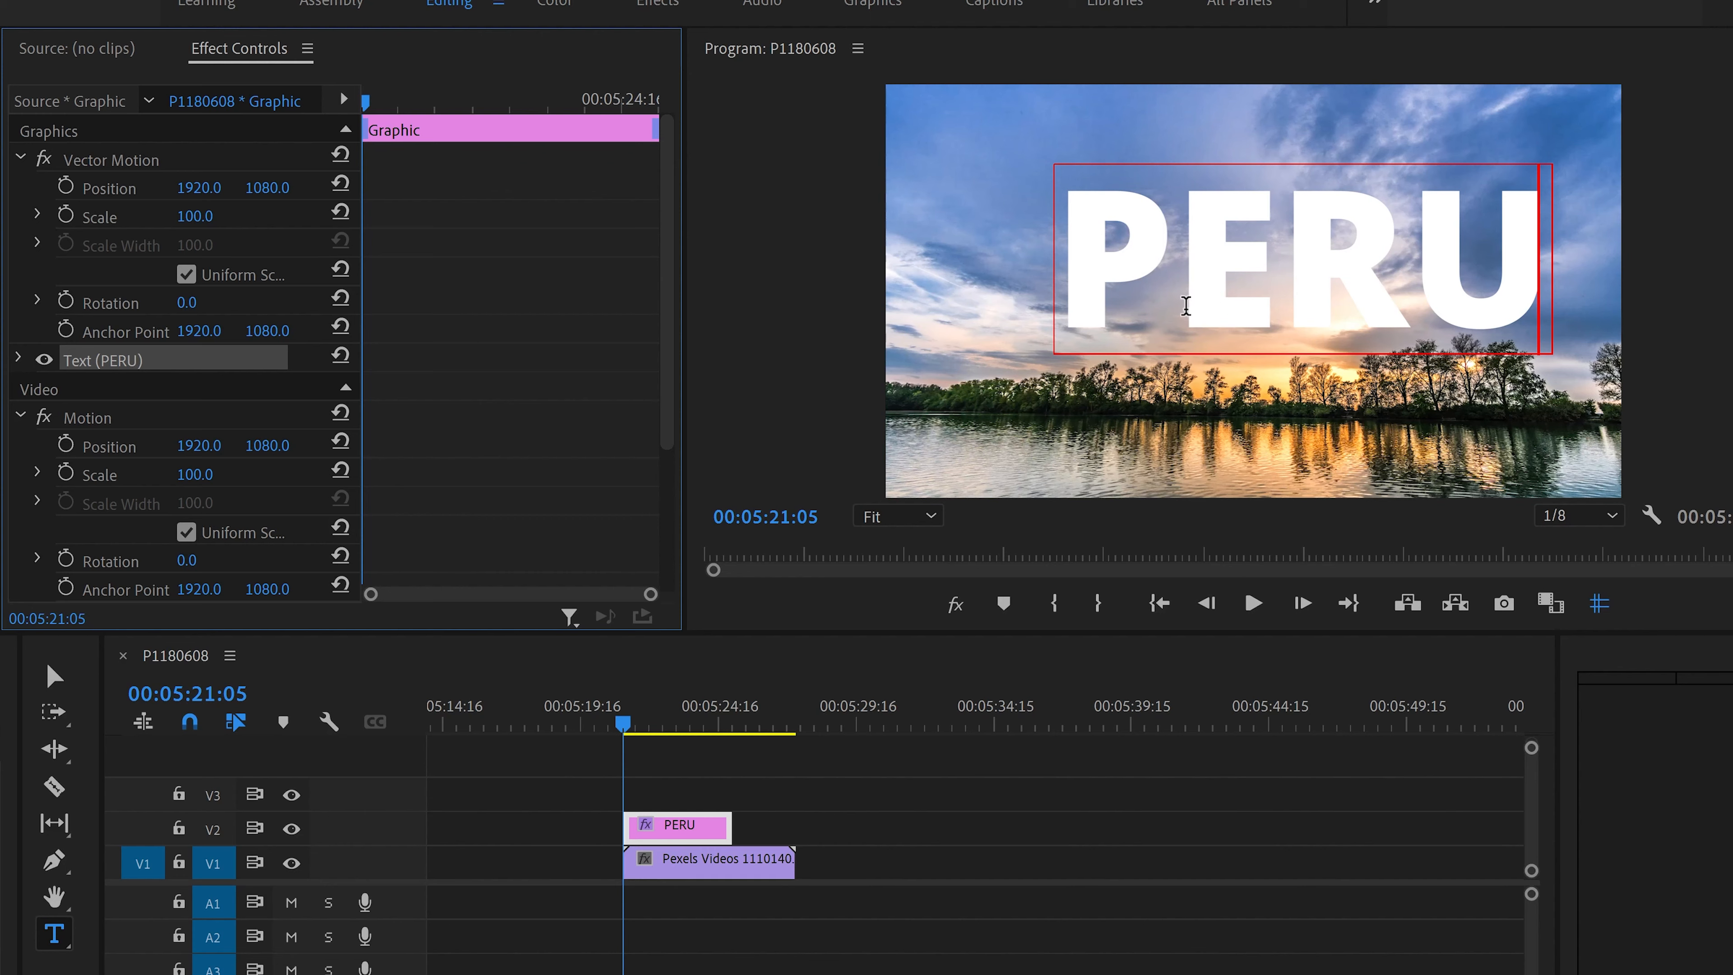
# Step: Enlarge the PERU text to span nearly the full frame and extend the graphic clip to the video clip's end
pyautogui.click(55, 675)
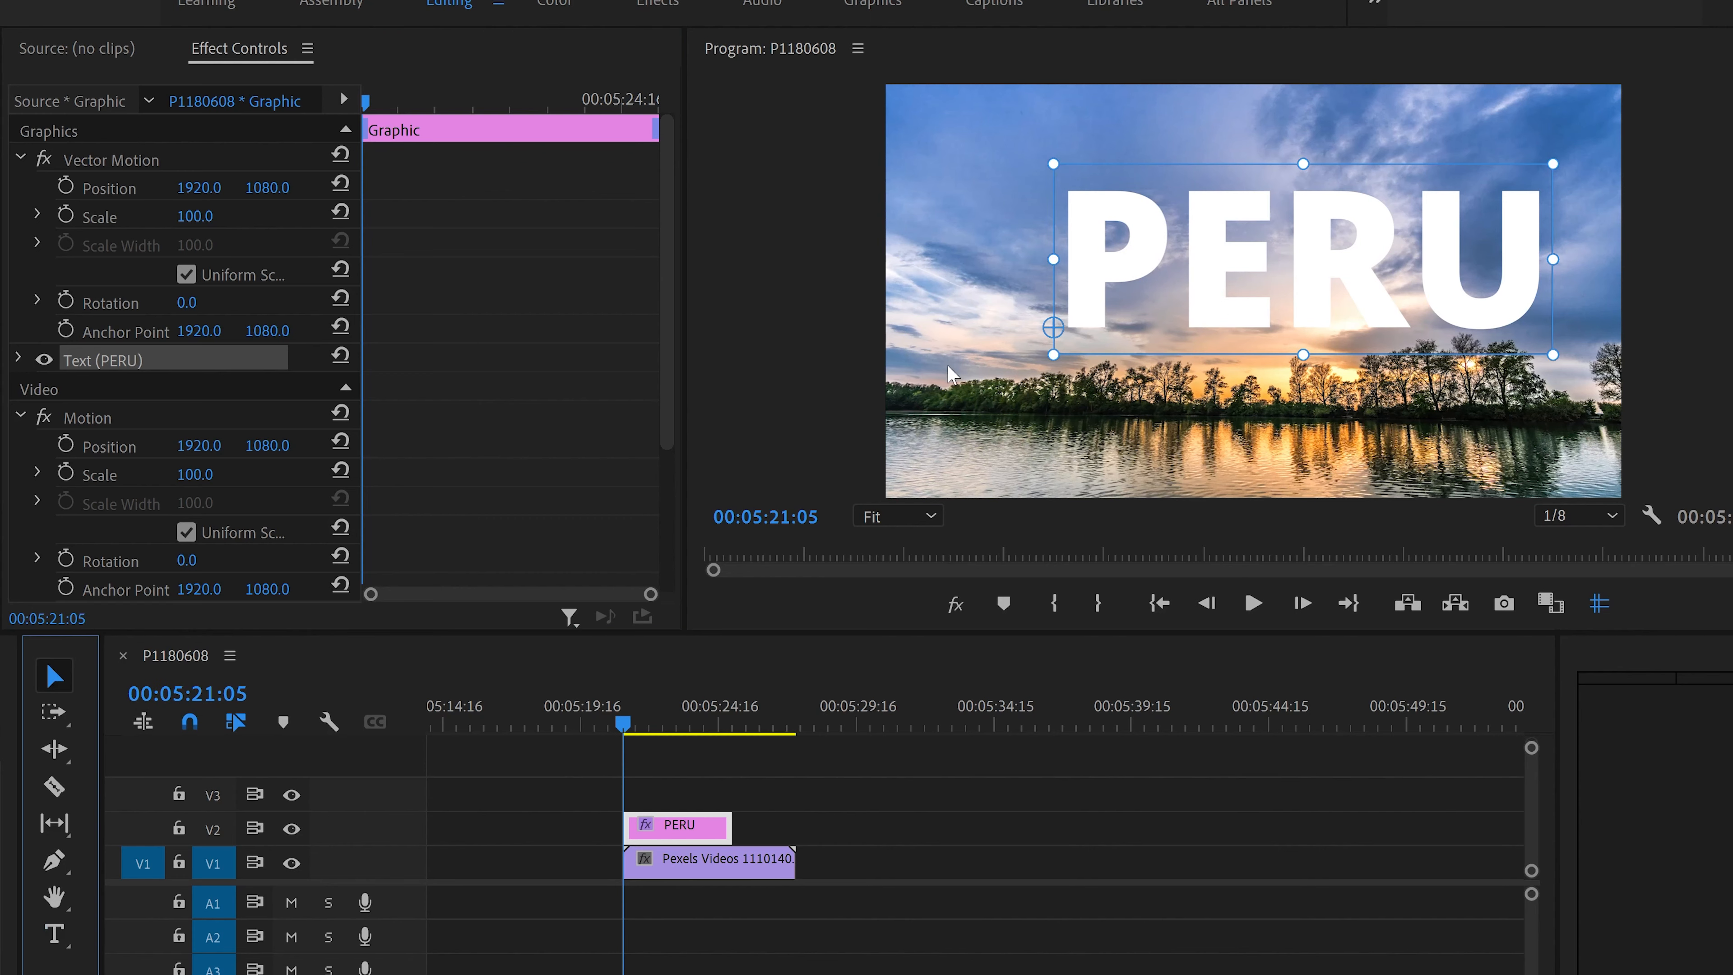
pyautogui.moveTo(1054, 354); pyautogui.dragTo(824, 533)
pyautogui.moveTo(1506, 175); pyautogui.dragTo(1305, 273)
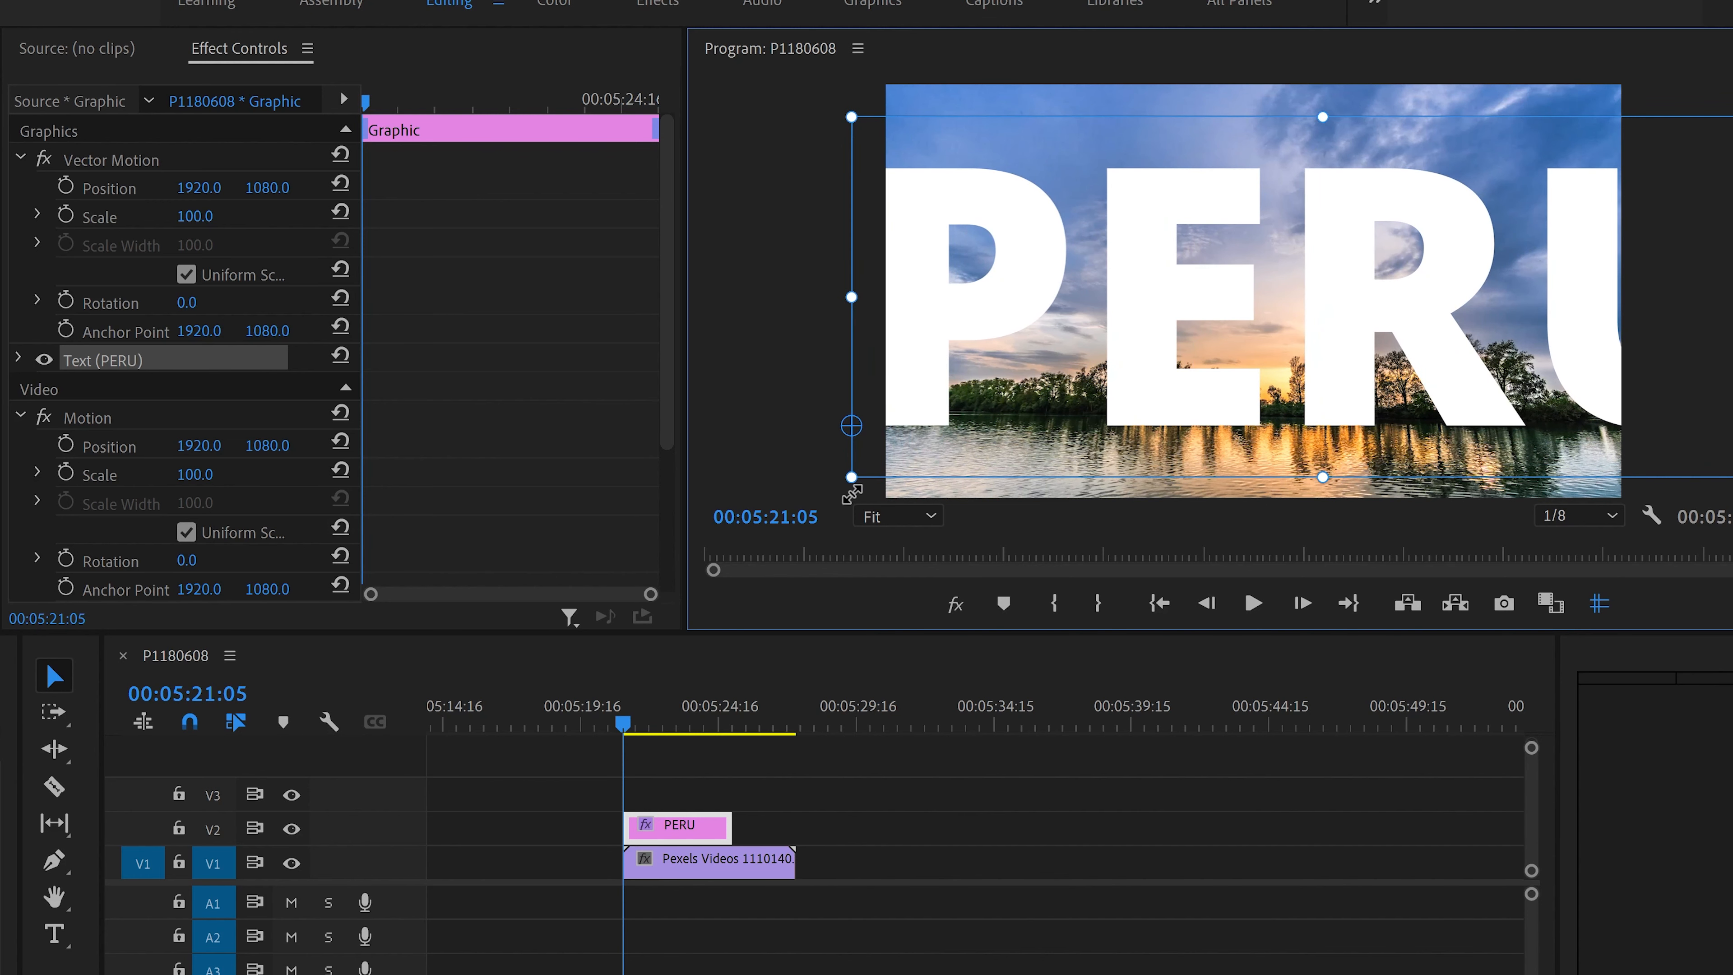
pyautogui.moveTo(852, 478); pyautogui.dragTo(1084, 416)
pyautogui.moveTo(1162, 356); pyautogui.dragTo(1173, 342)
pyautogui.moveTo(1627, 164); pyautogui.dragTo(1564, 184)
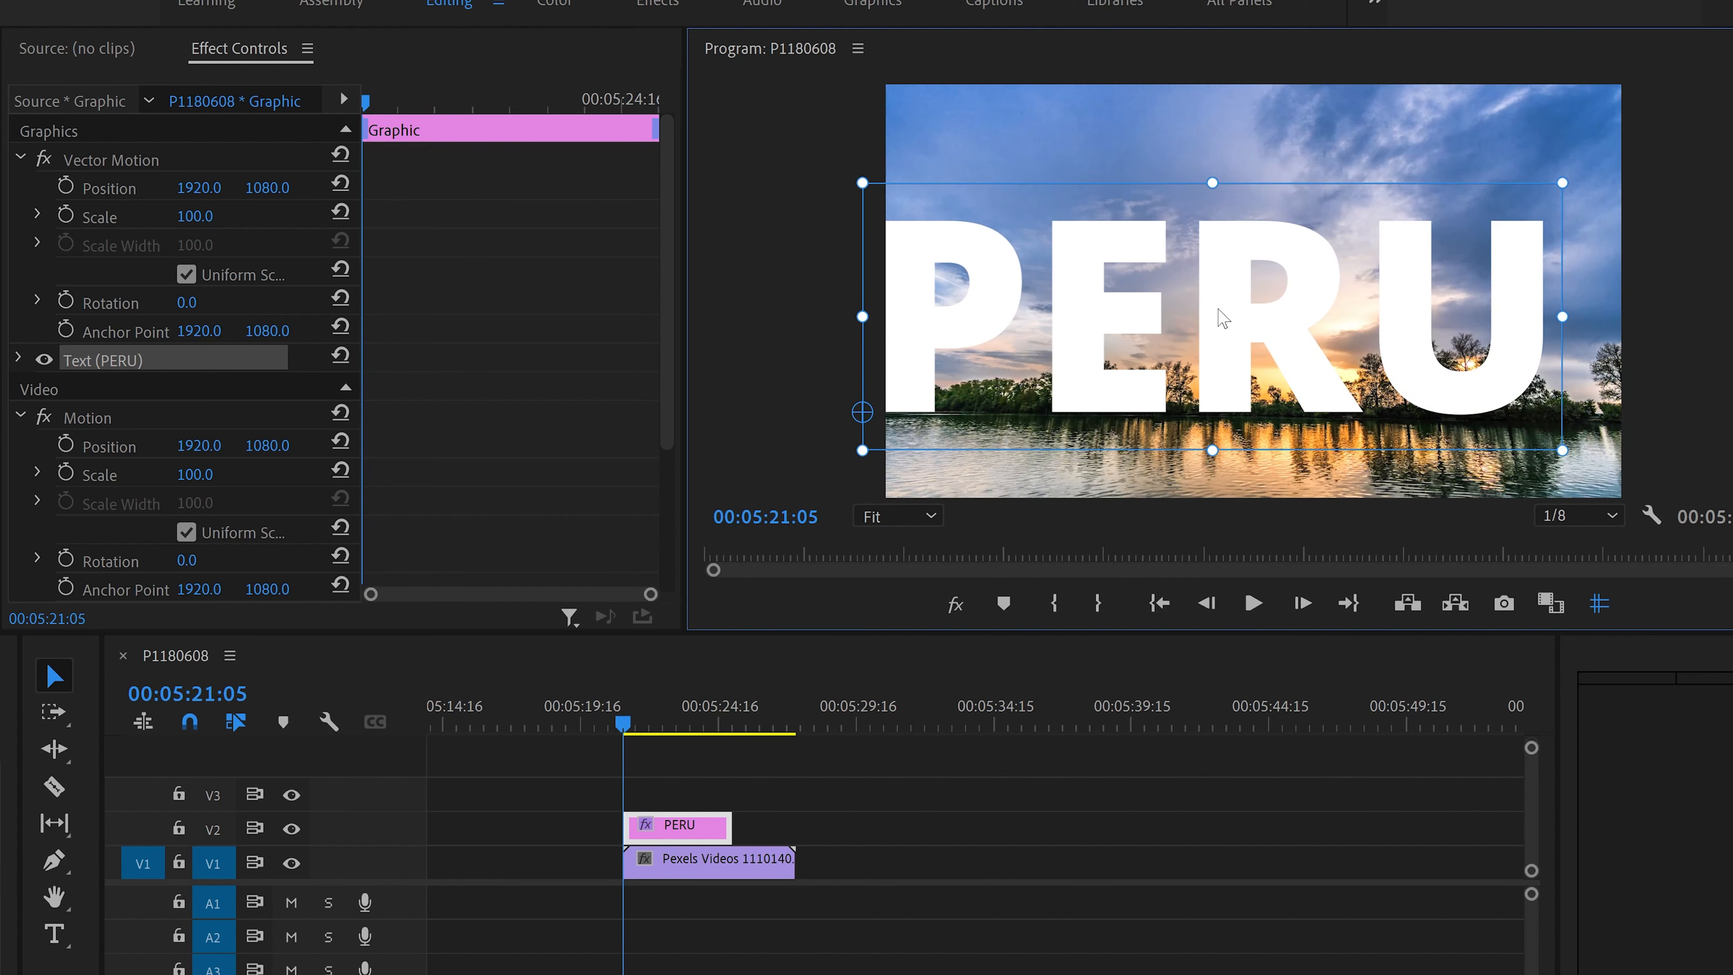
pyautogui.moveTo(1228, 317)
pyautogui.mouseDown()
pyautogui.moveTo(1262, 313)
pyautogui.moveTo(1252, 292)
pyautogui.mouseUp()
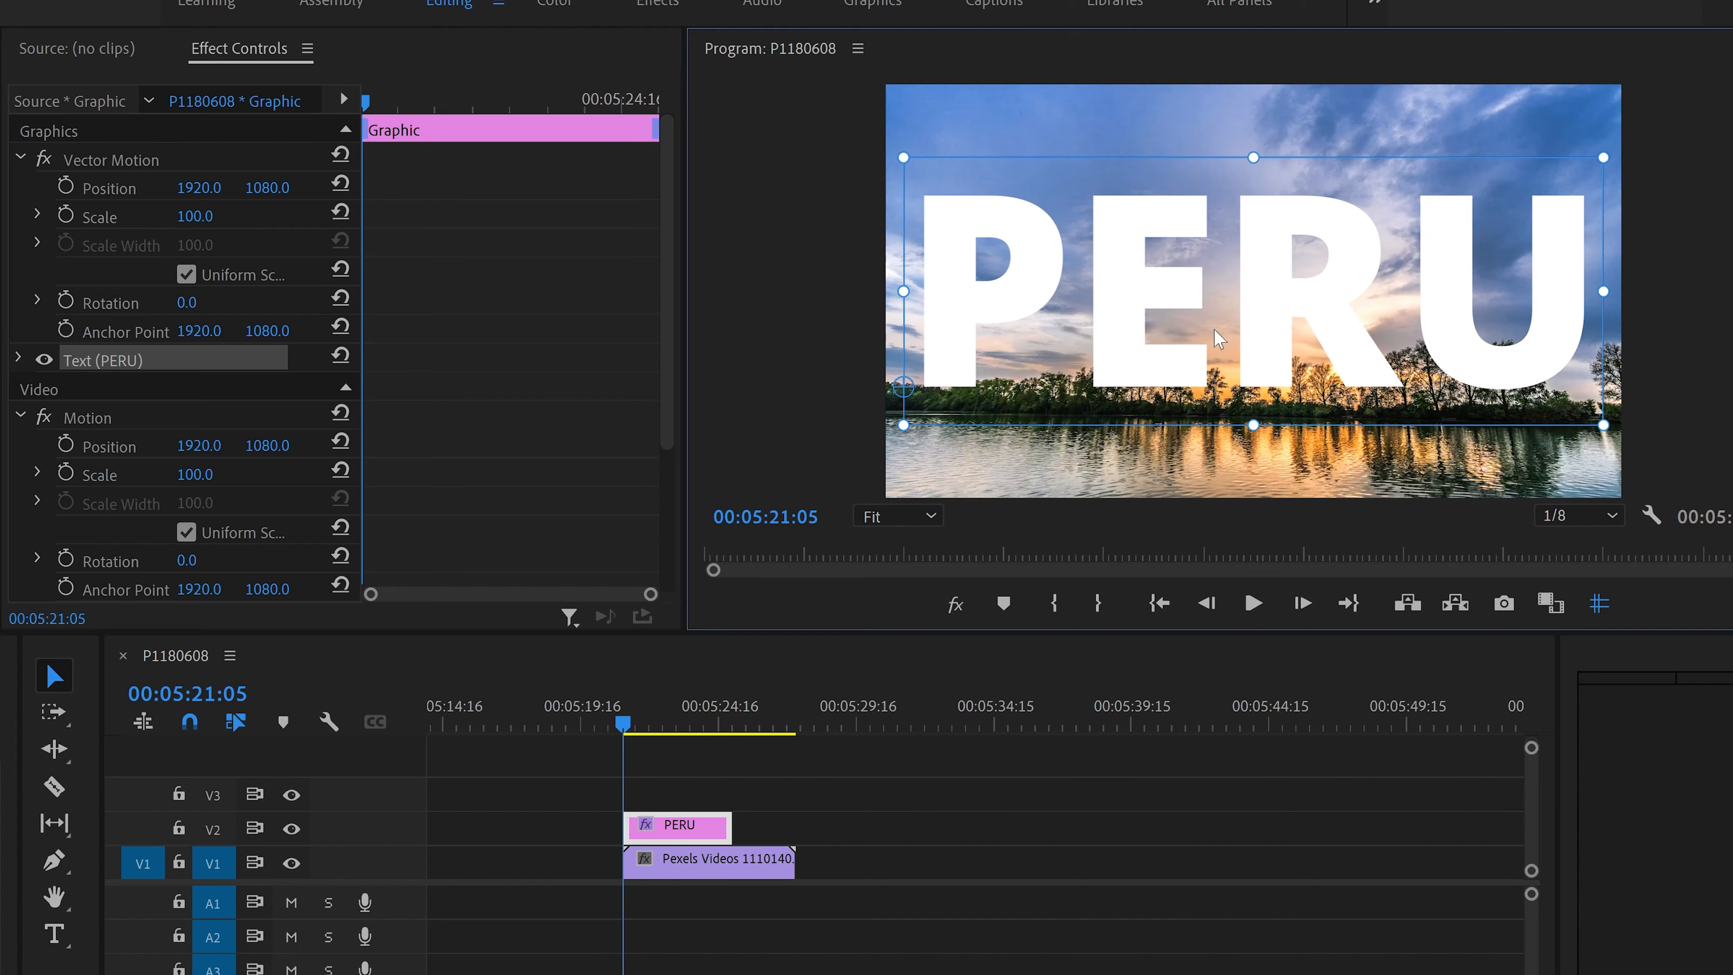
pyautogui.moveTo(730, 824); pyautogui.dragTo(884, 811)
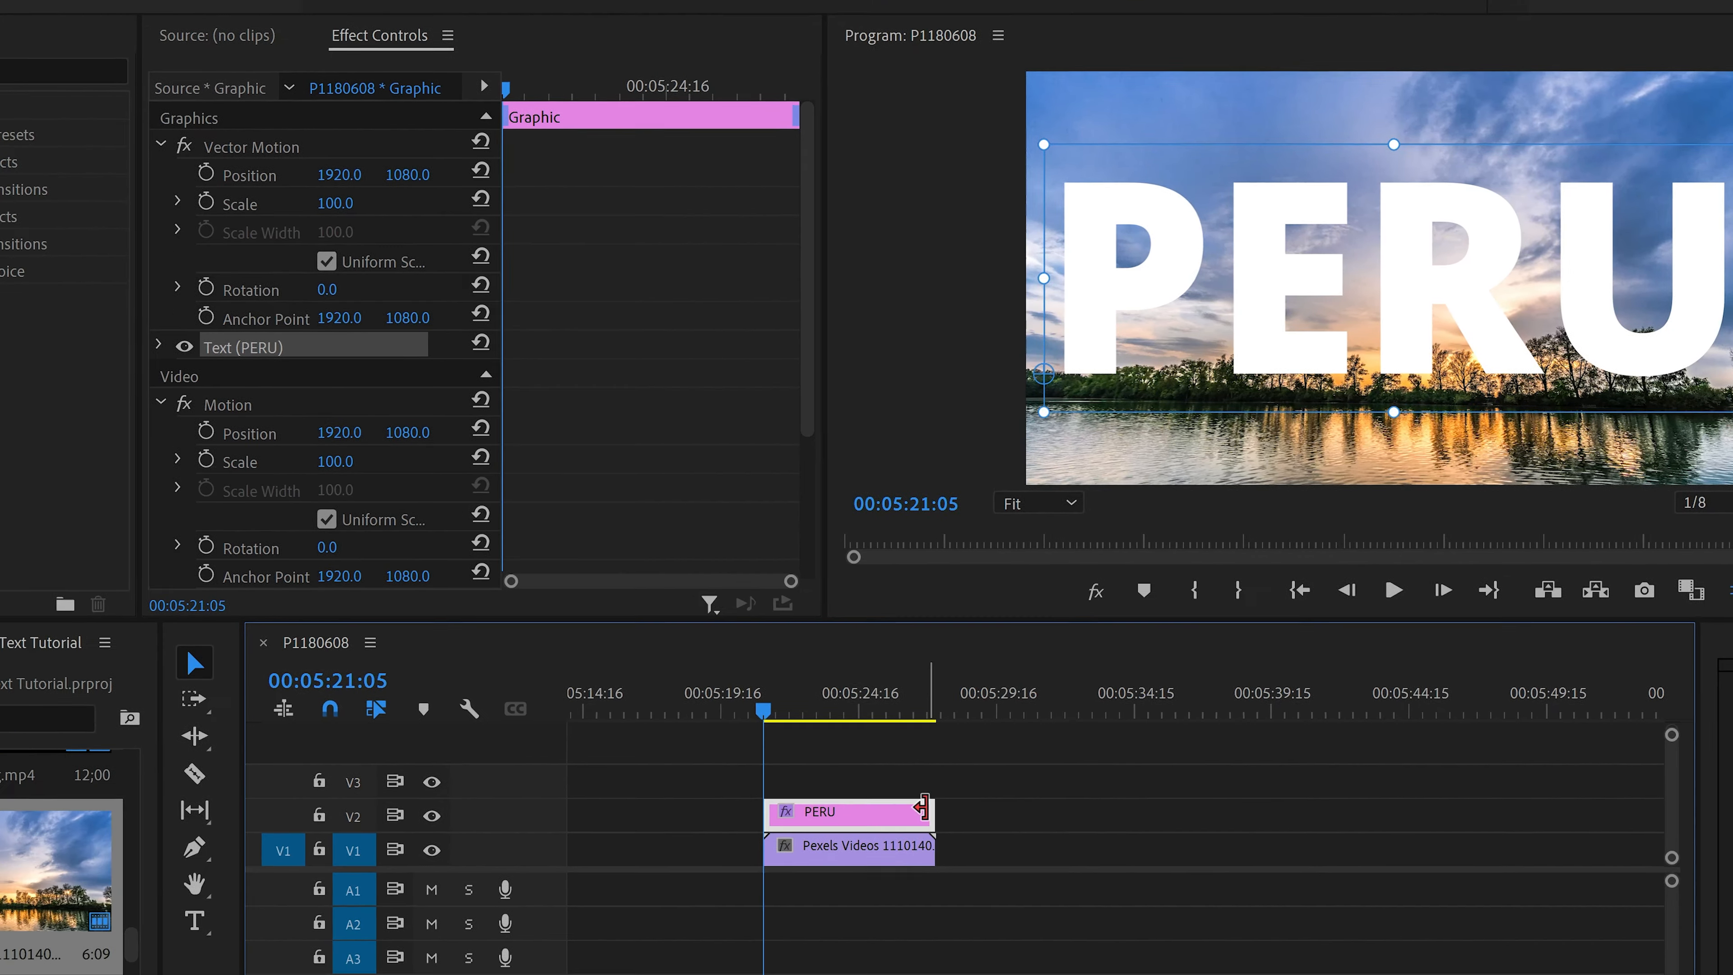
# Step: Apply the Track Matte Key effect to the video clip and set its matte to Video 2
pyautogui.click(23, 69)
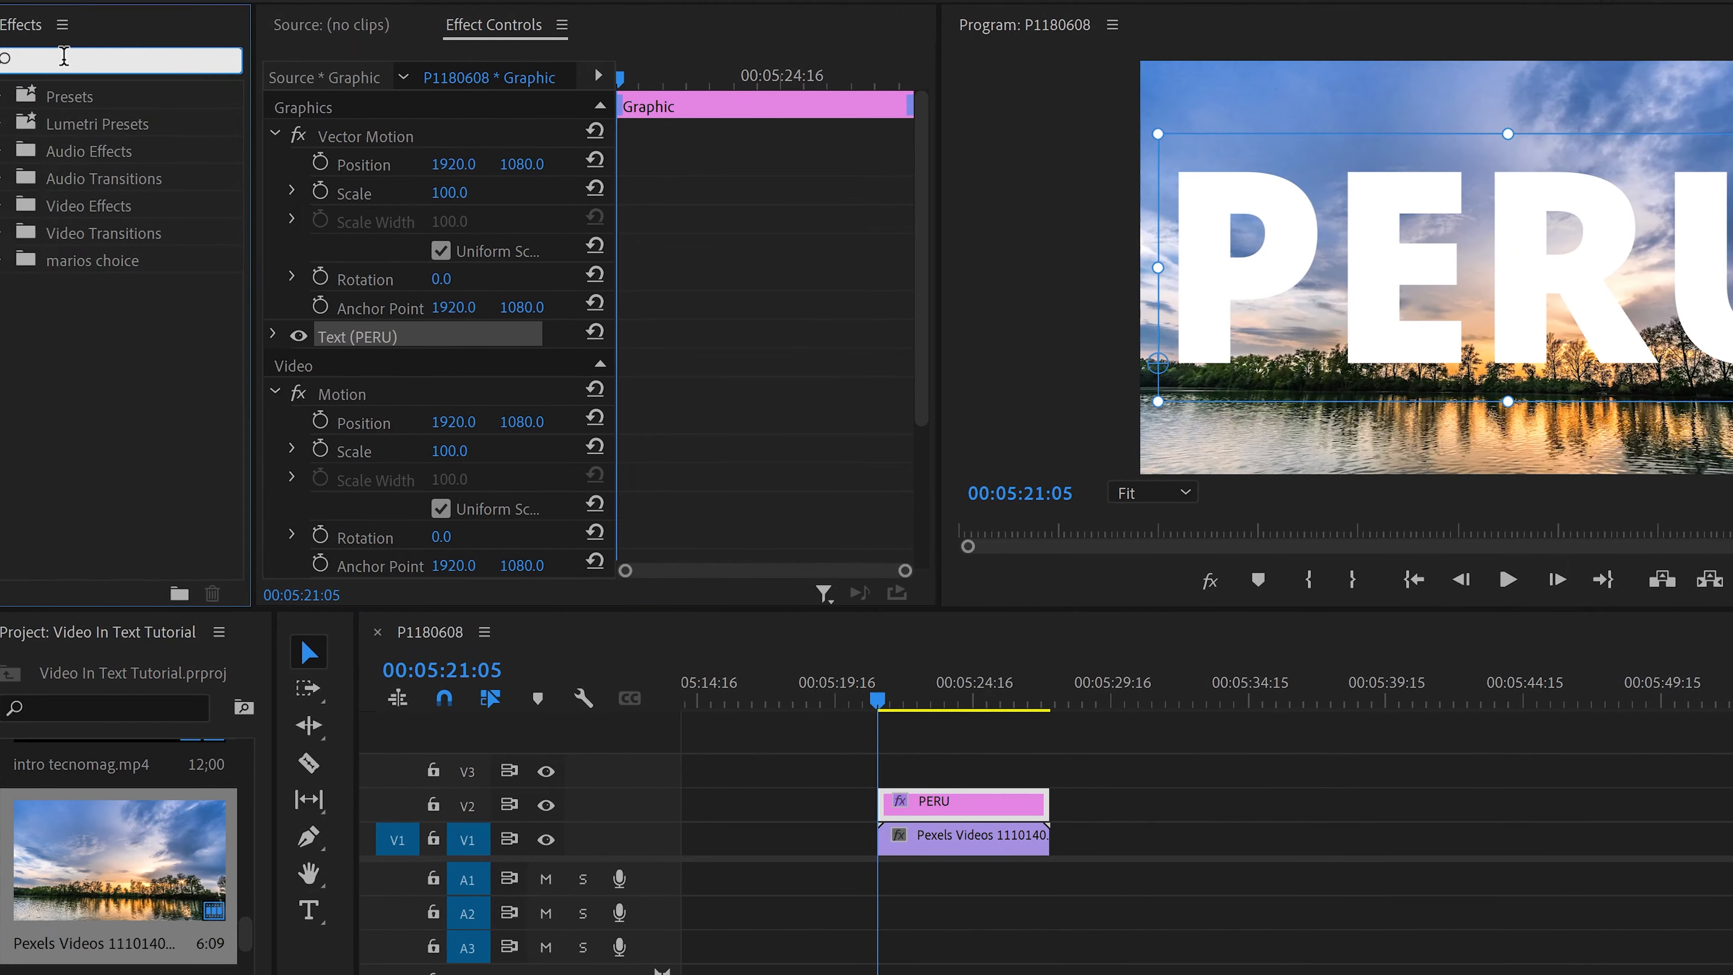
pyautogui.write('TRACK')
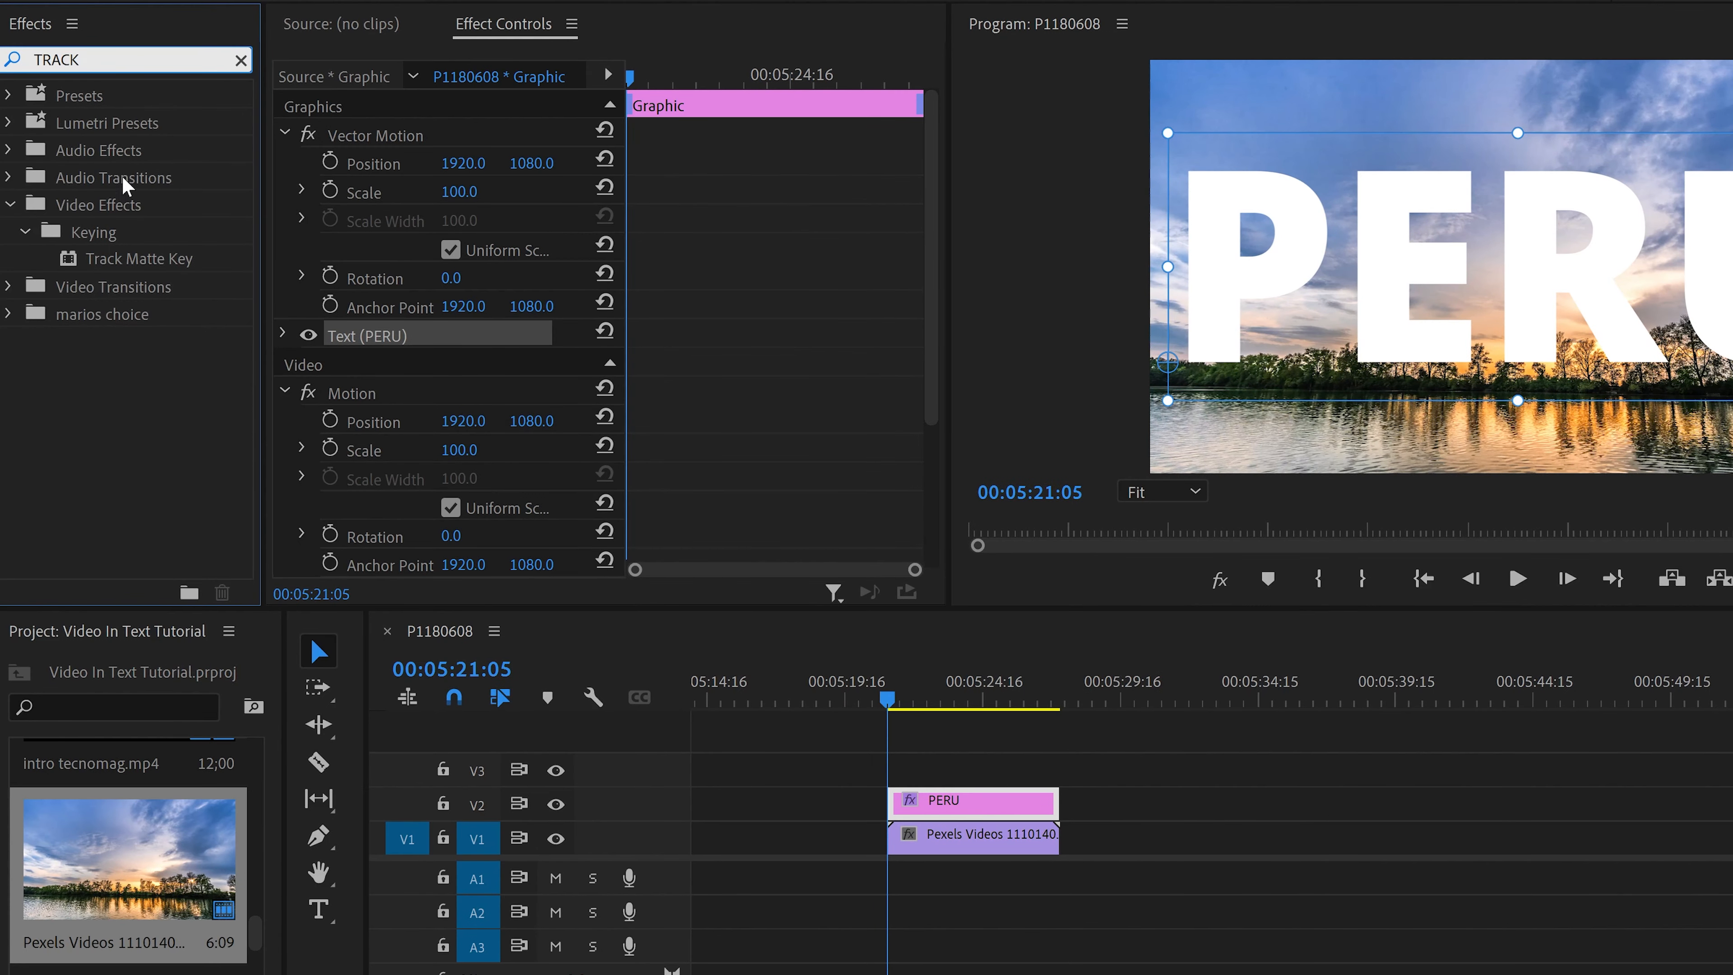
pyautogui.moveTo(129, 258); pyautogui.dragTo(853, 834)
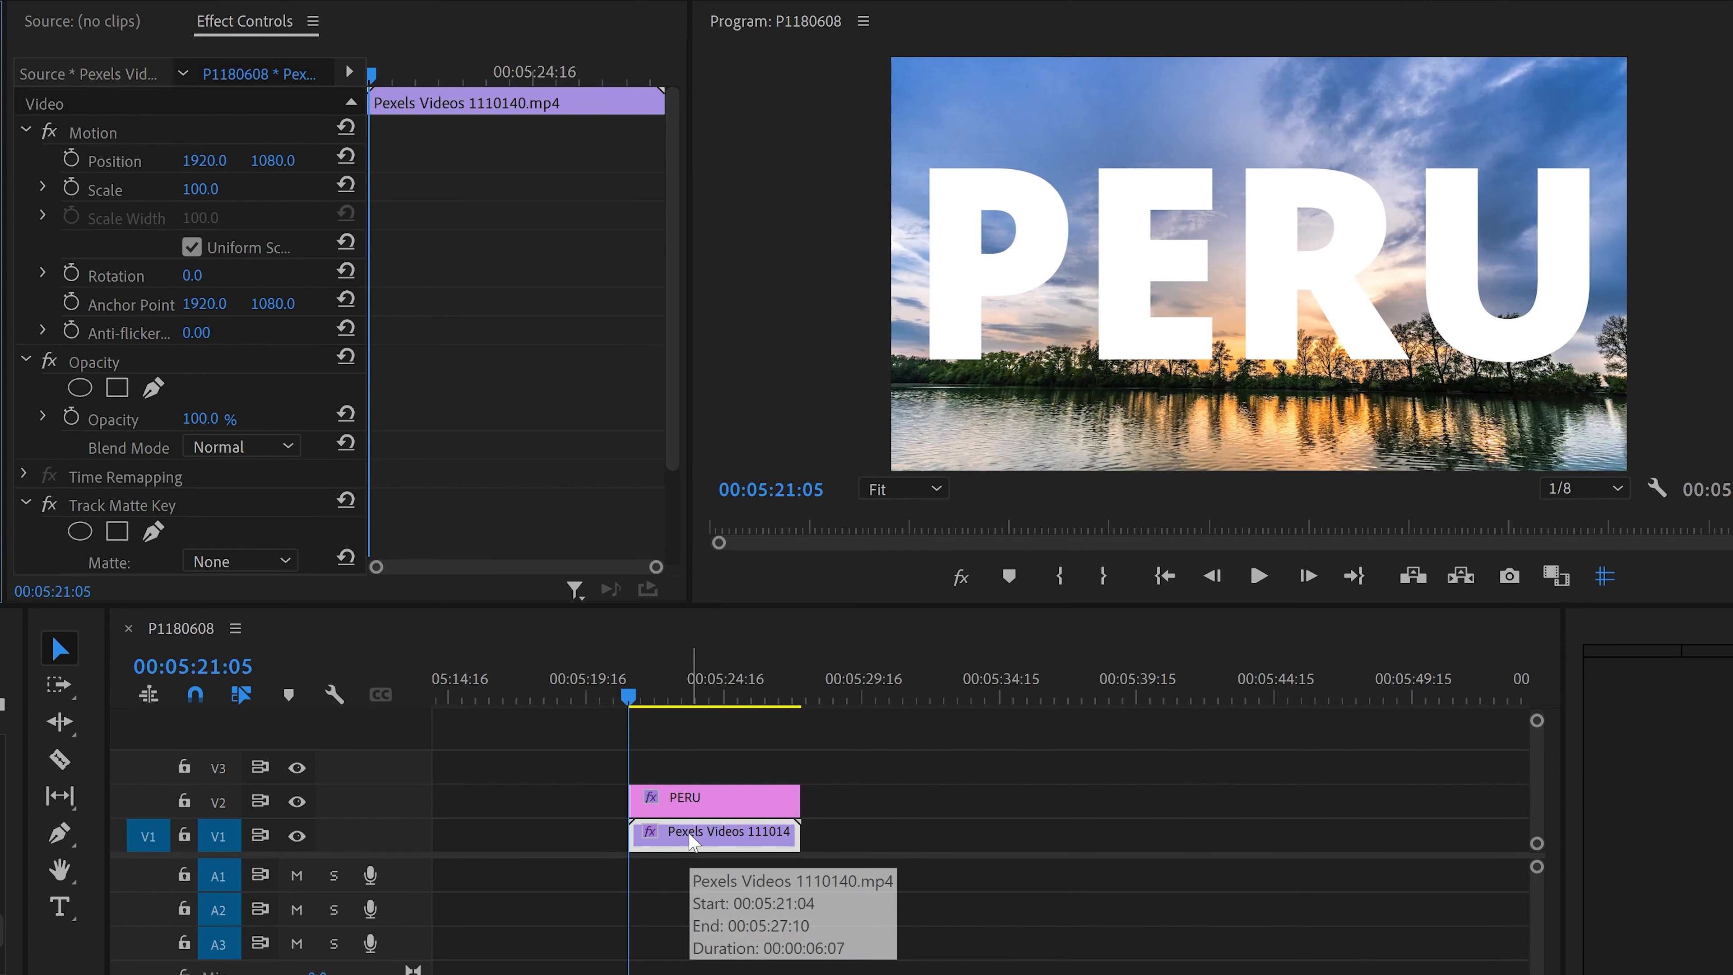
pyautogui.scroll(-3, 103, 478)
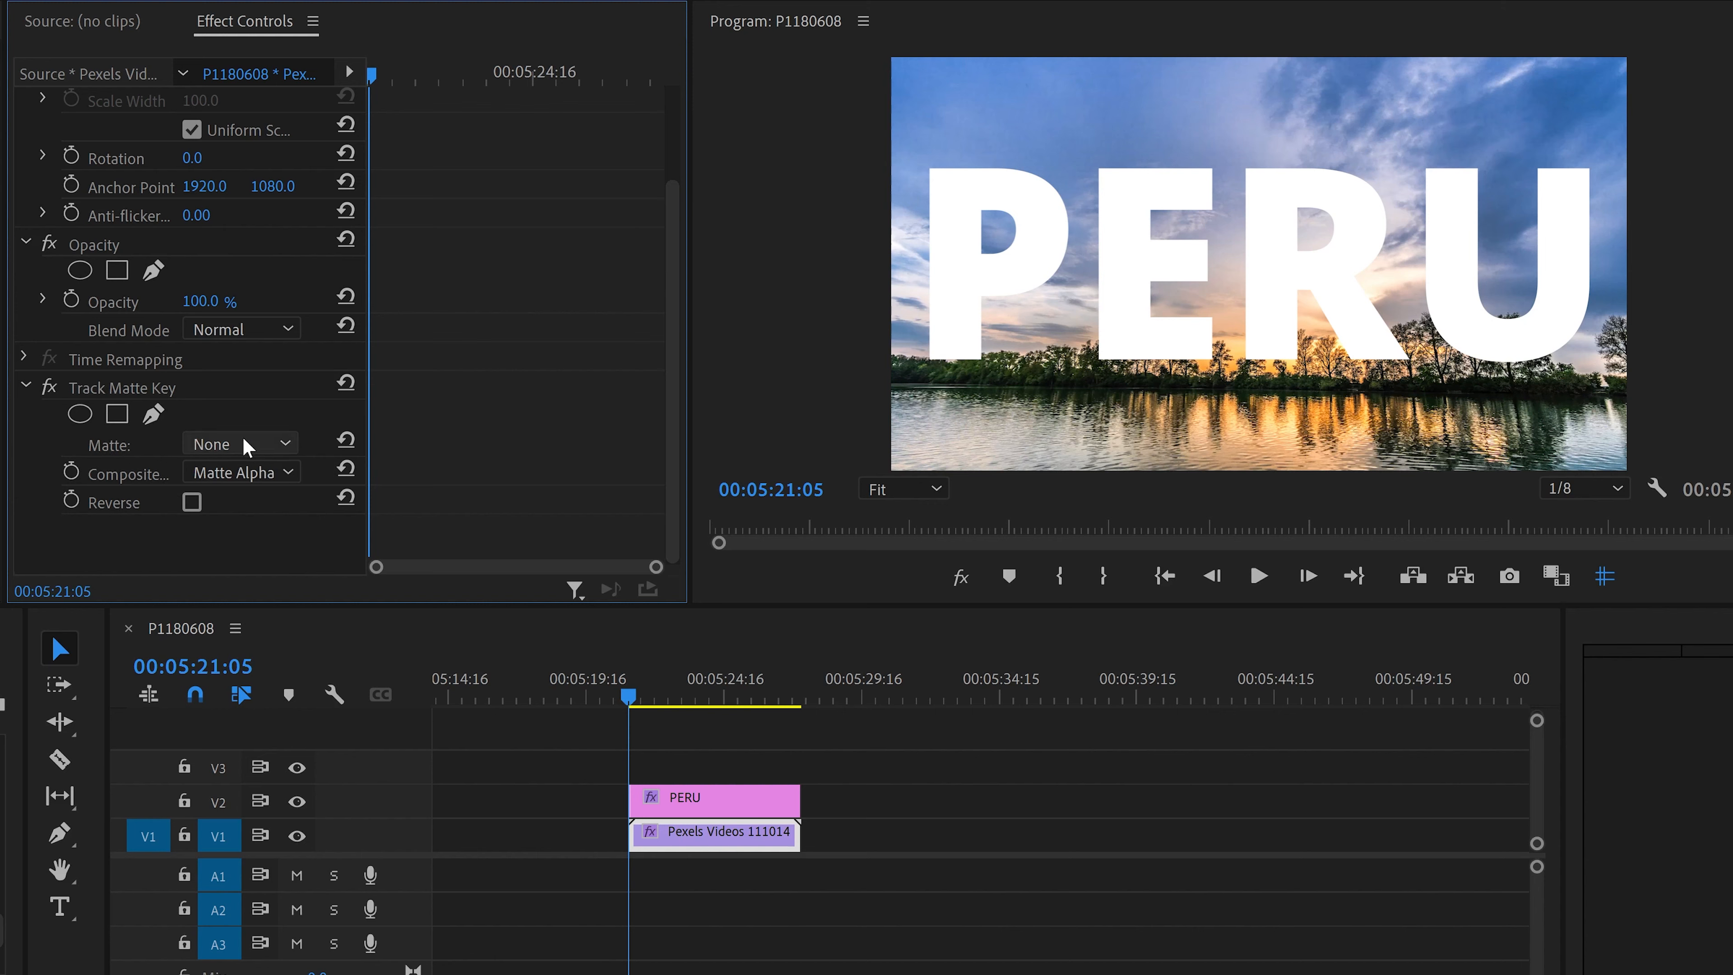
pyautogui.click(285, 443)
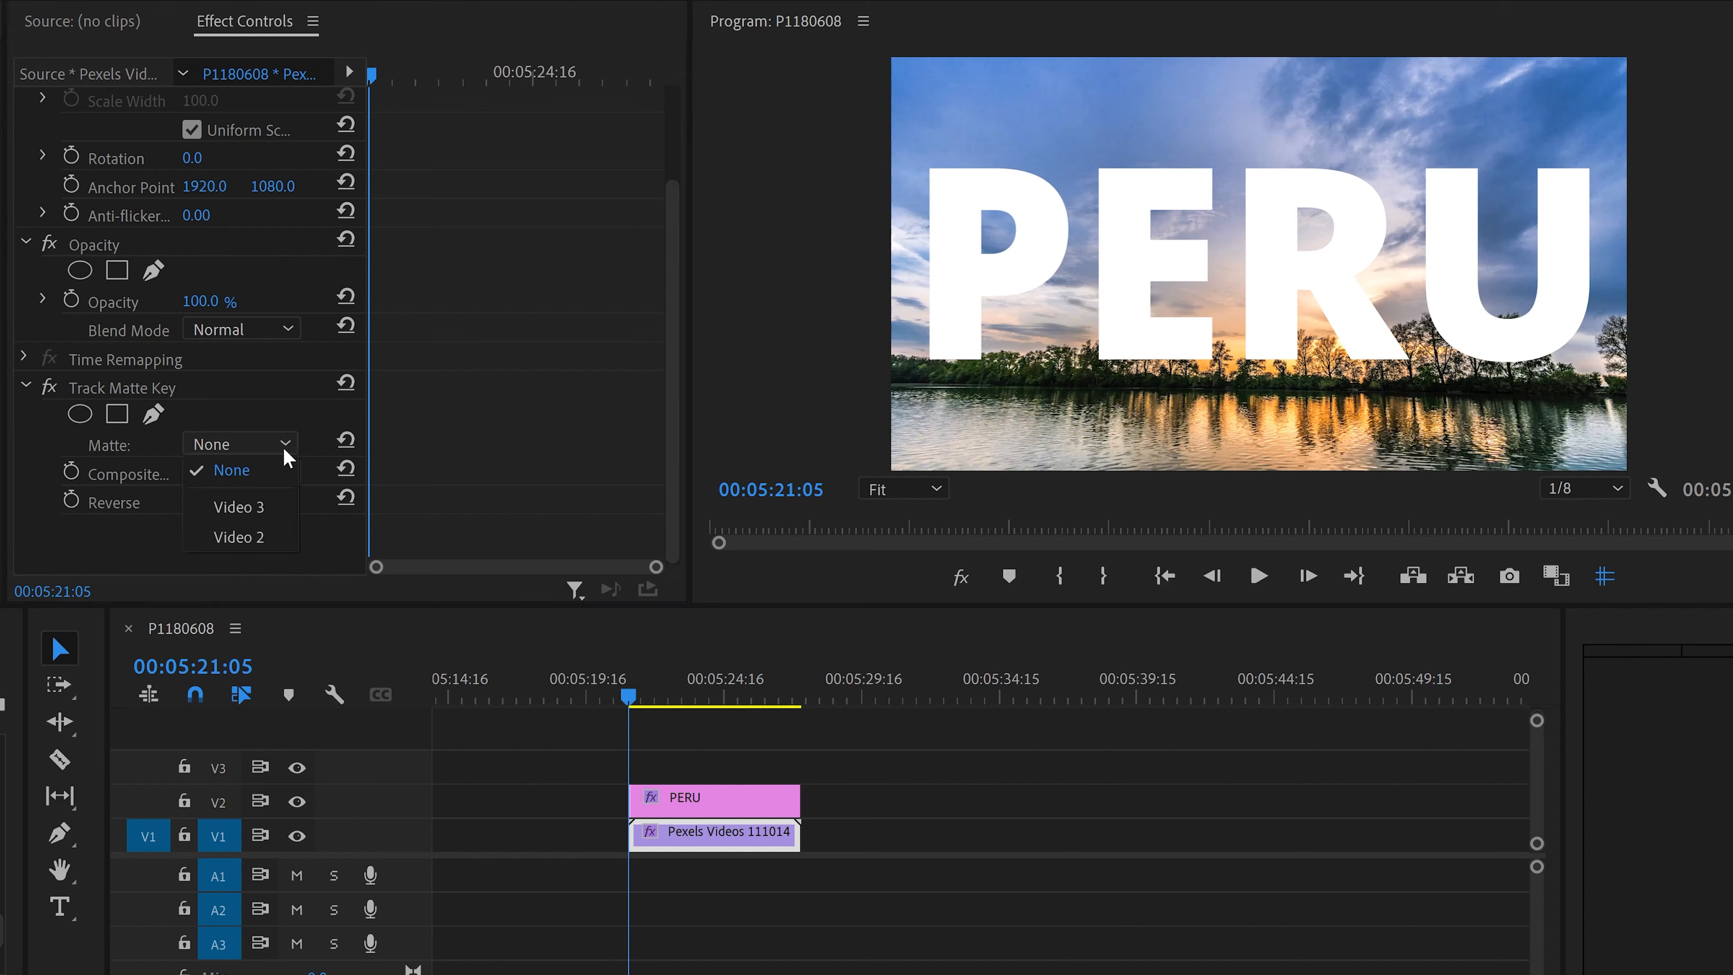
pyautogui.click(269, 535)
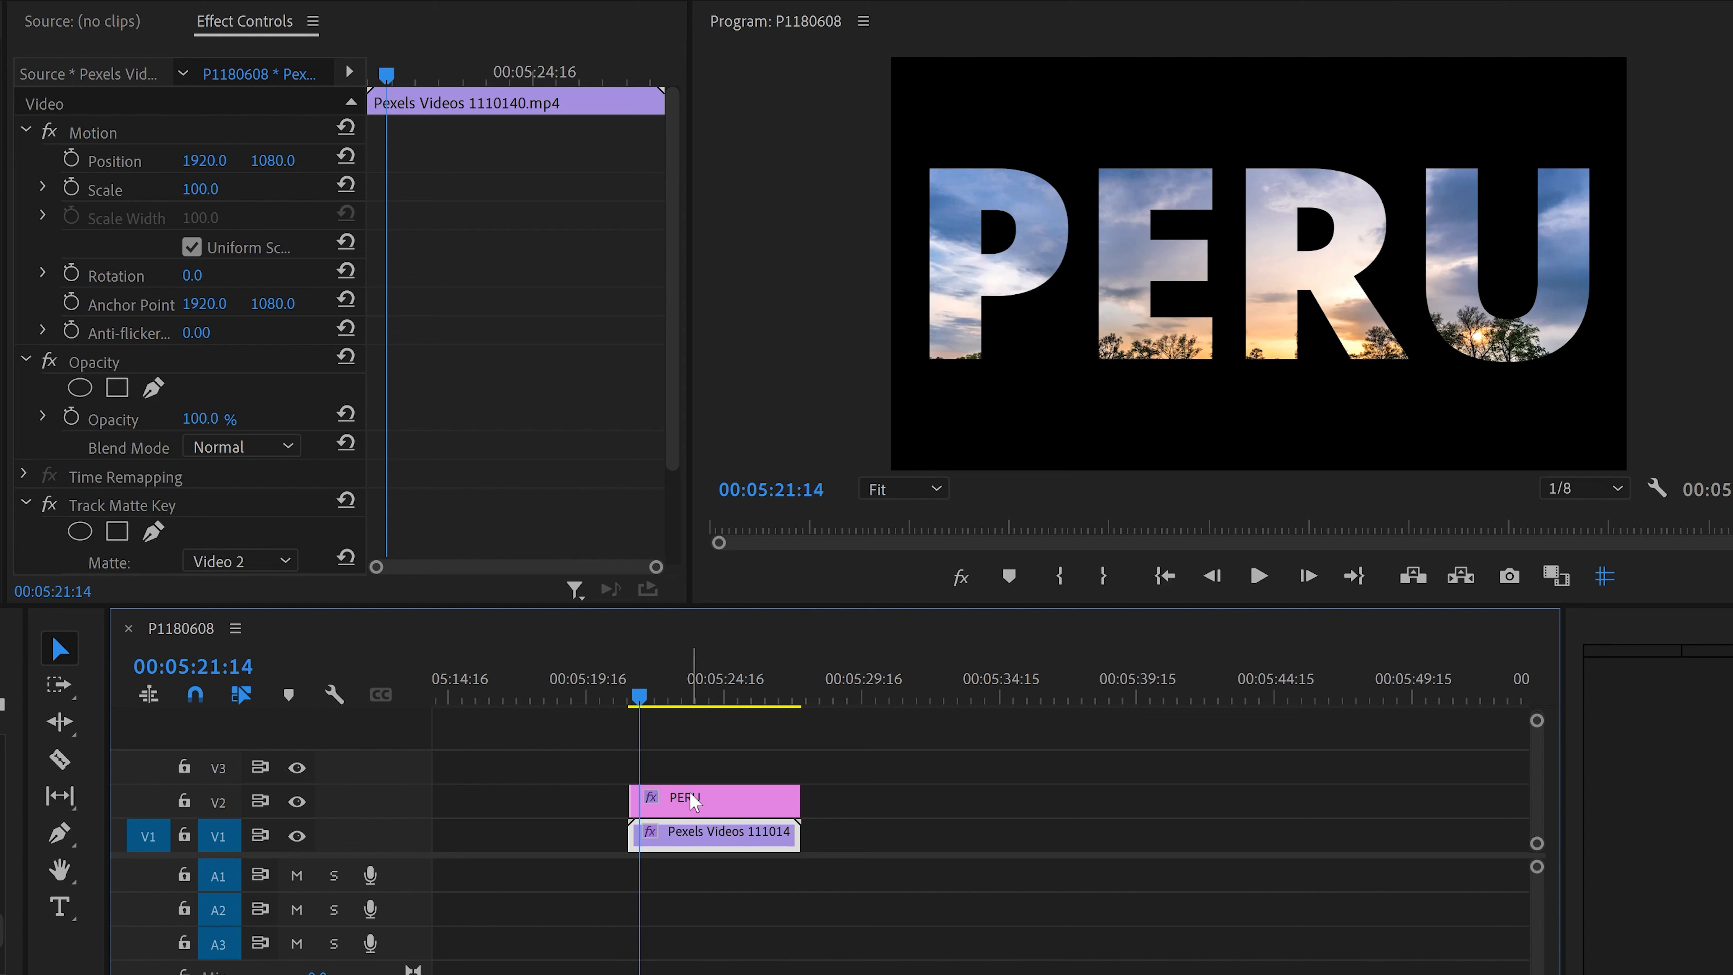
# Step: Move the PERU text lower in the frame, to position 1920, 1493.5
pyautogui.click(694, 808)
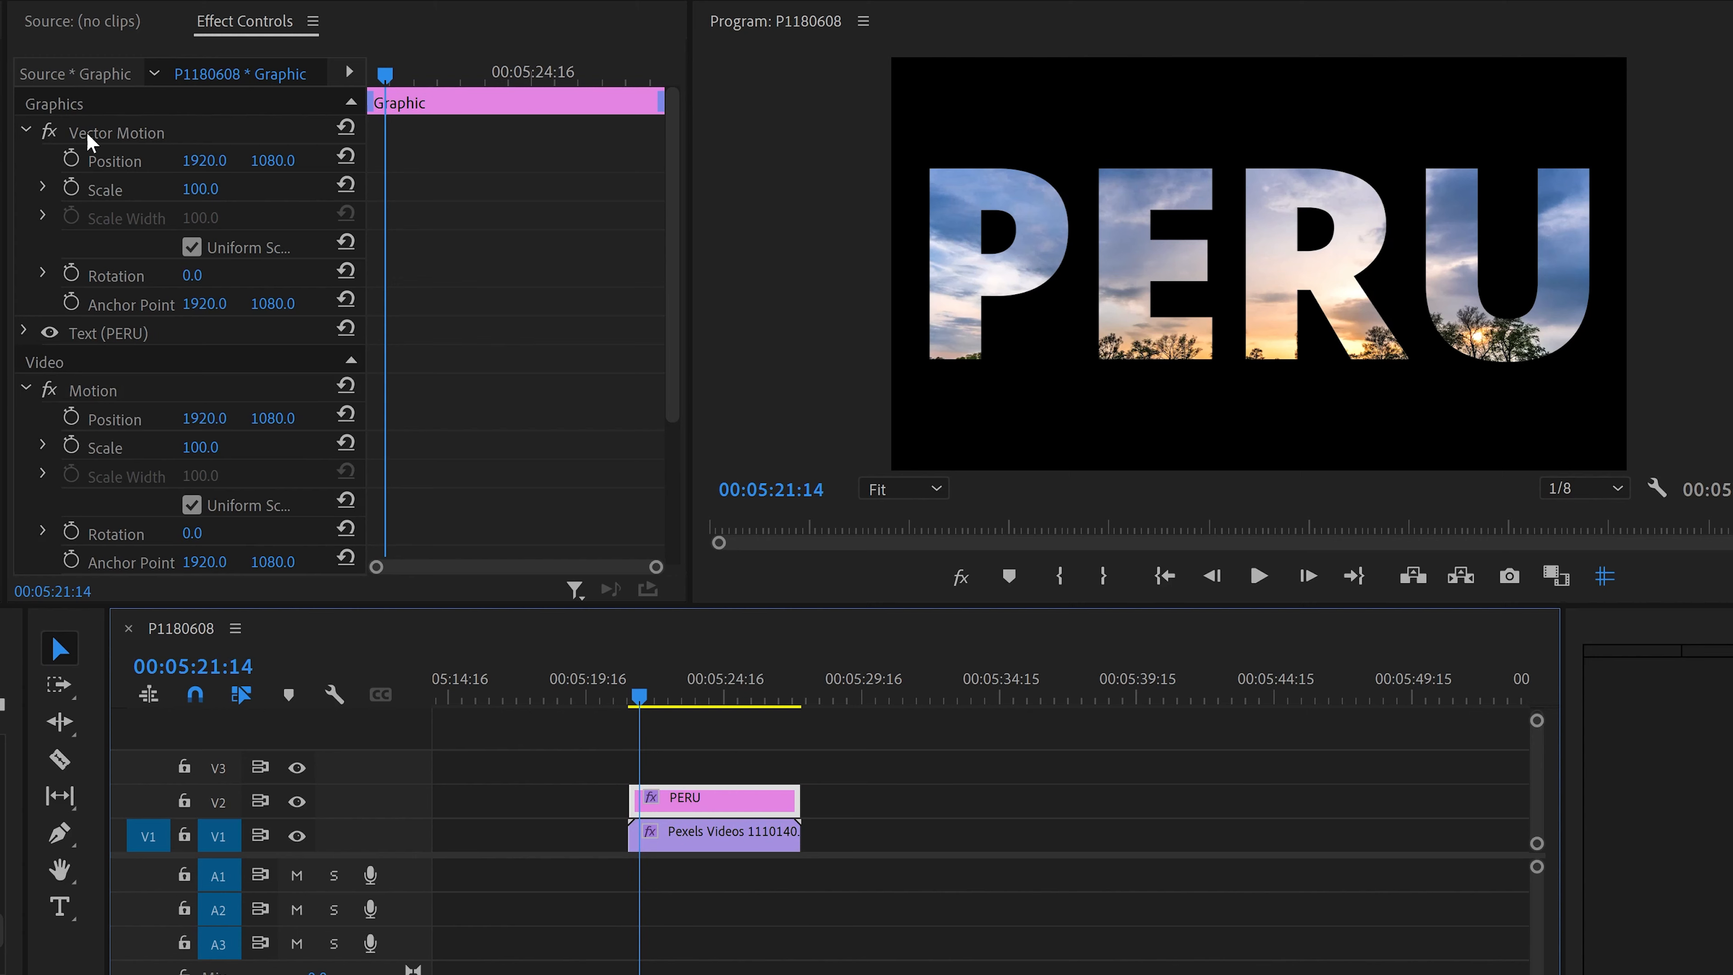
pyautogui.click(115, 166)
pyautogui.moveTo(1458, 283); pyautogui.dragTo(1459, 353)
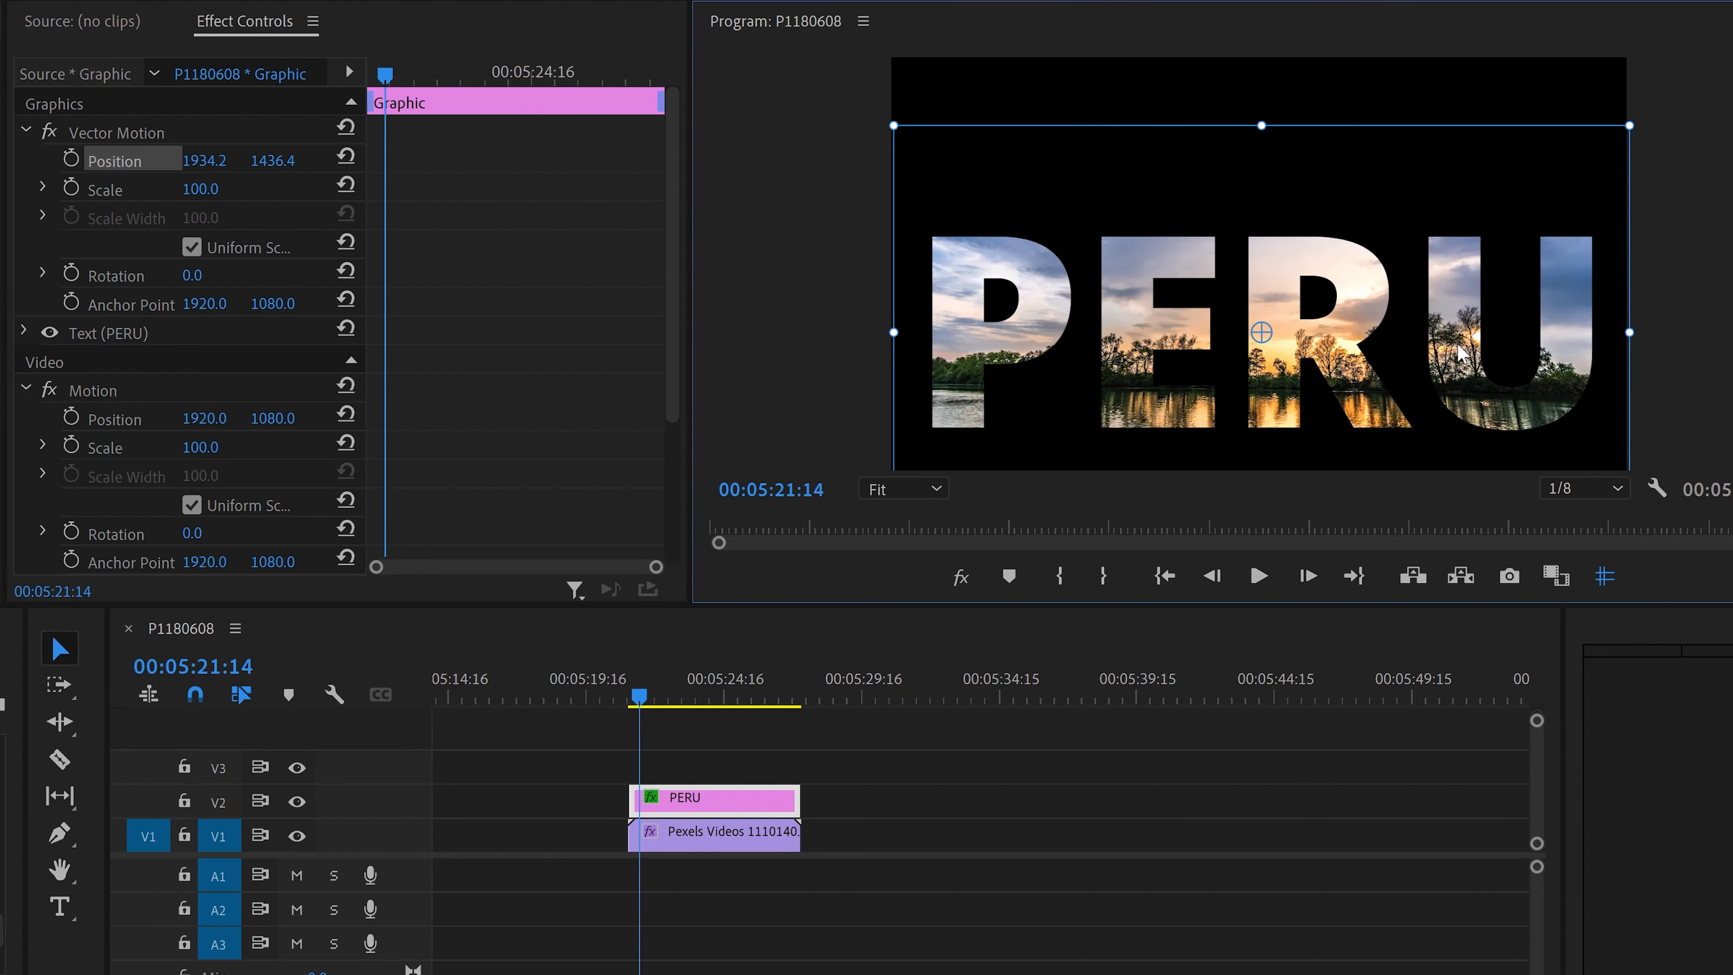
pyautogui.moveTo(1438, 348); pyautogui.dragTo(1433, 356)
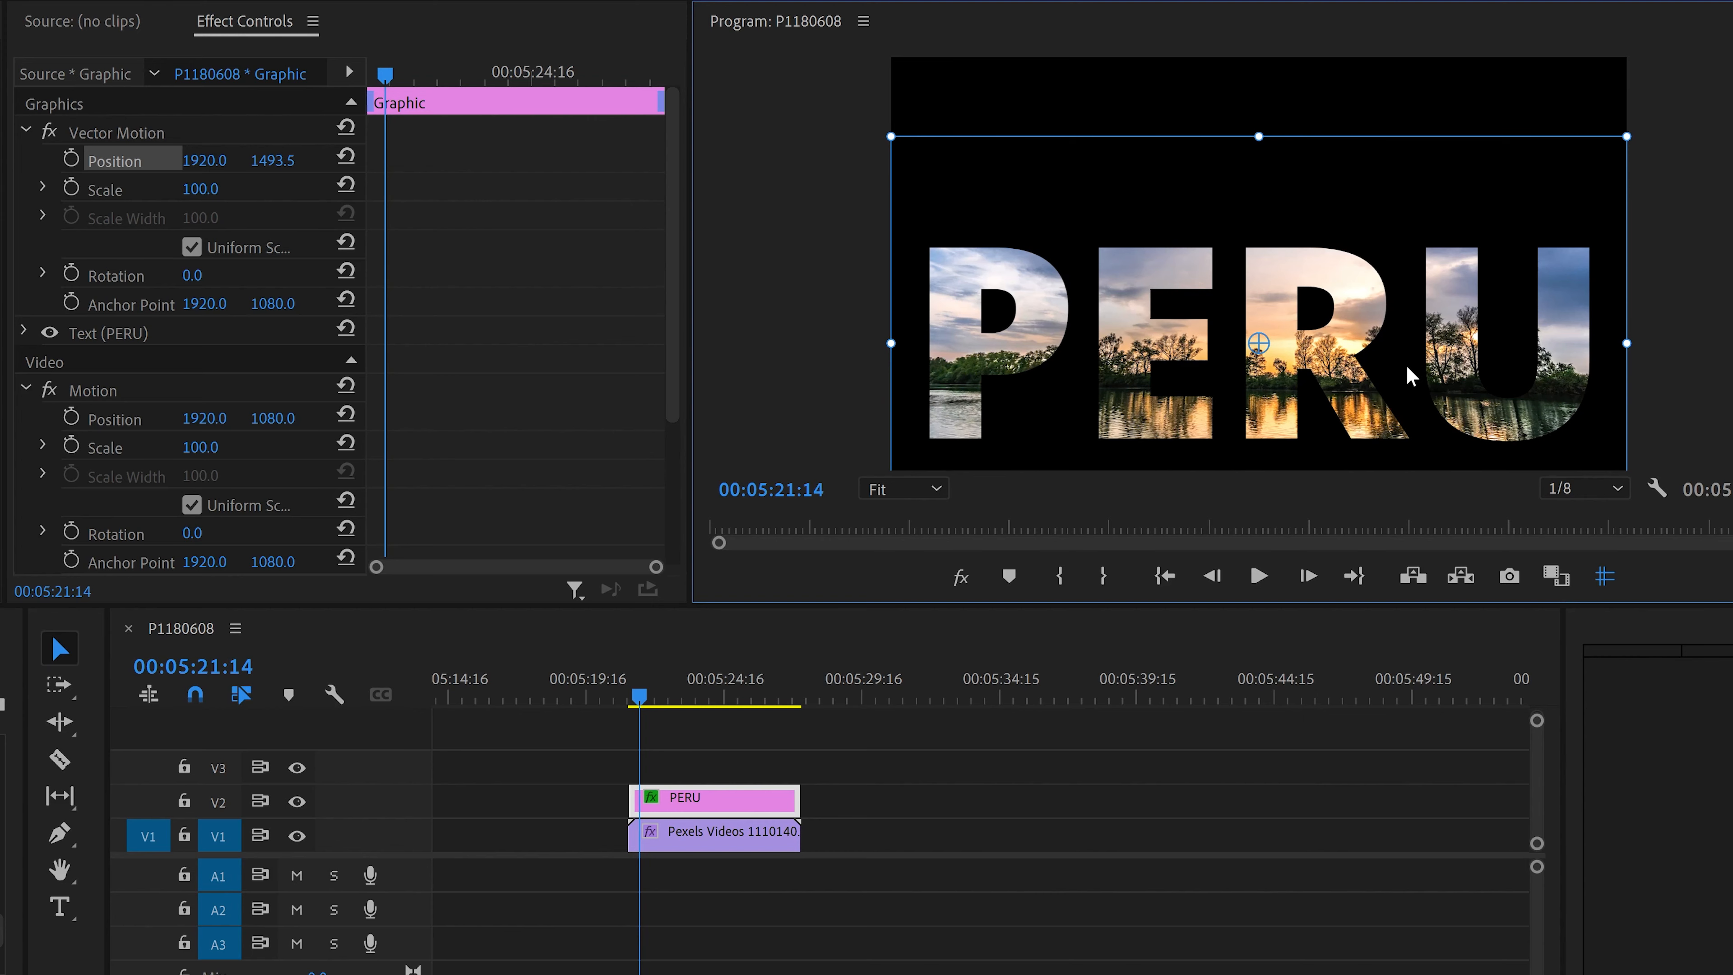
# Step: Apply the Basic 3D effect to the PERU graphic clip
pyautogui.click(680, 765)
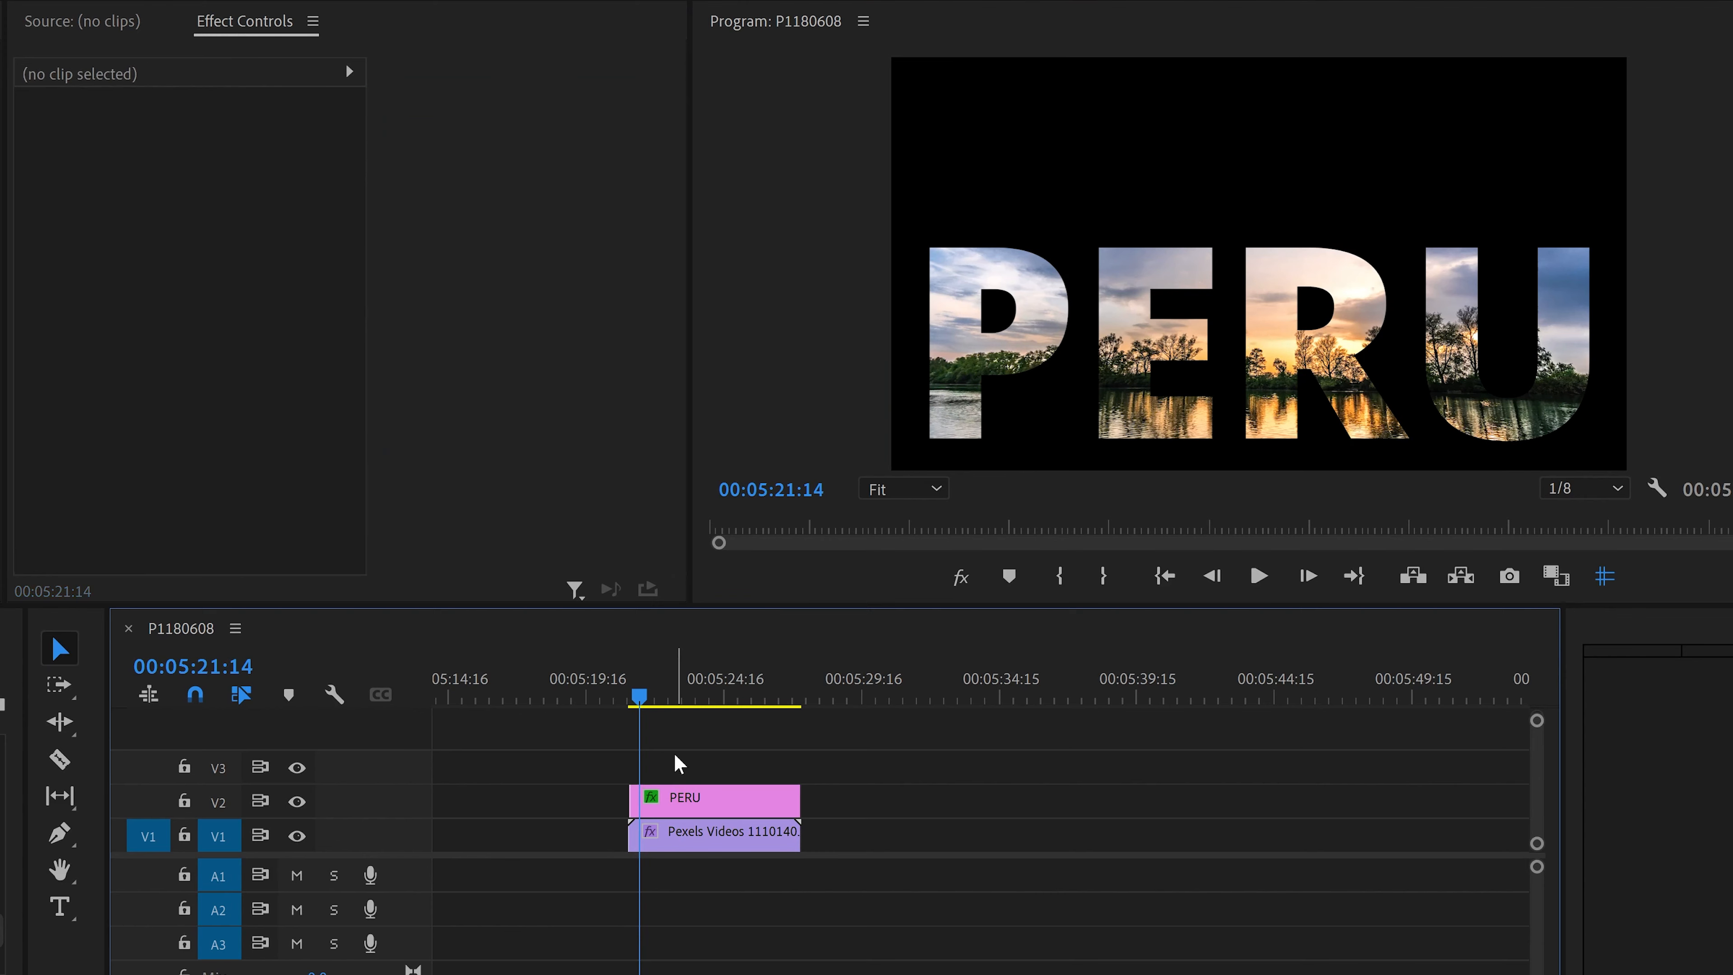
pyautogui.click(685, 813)
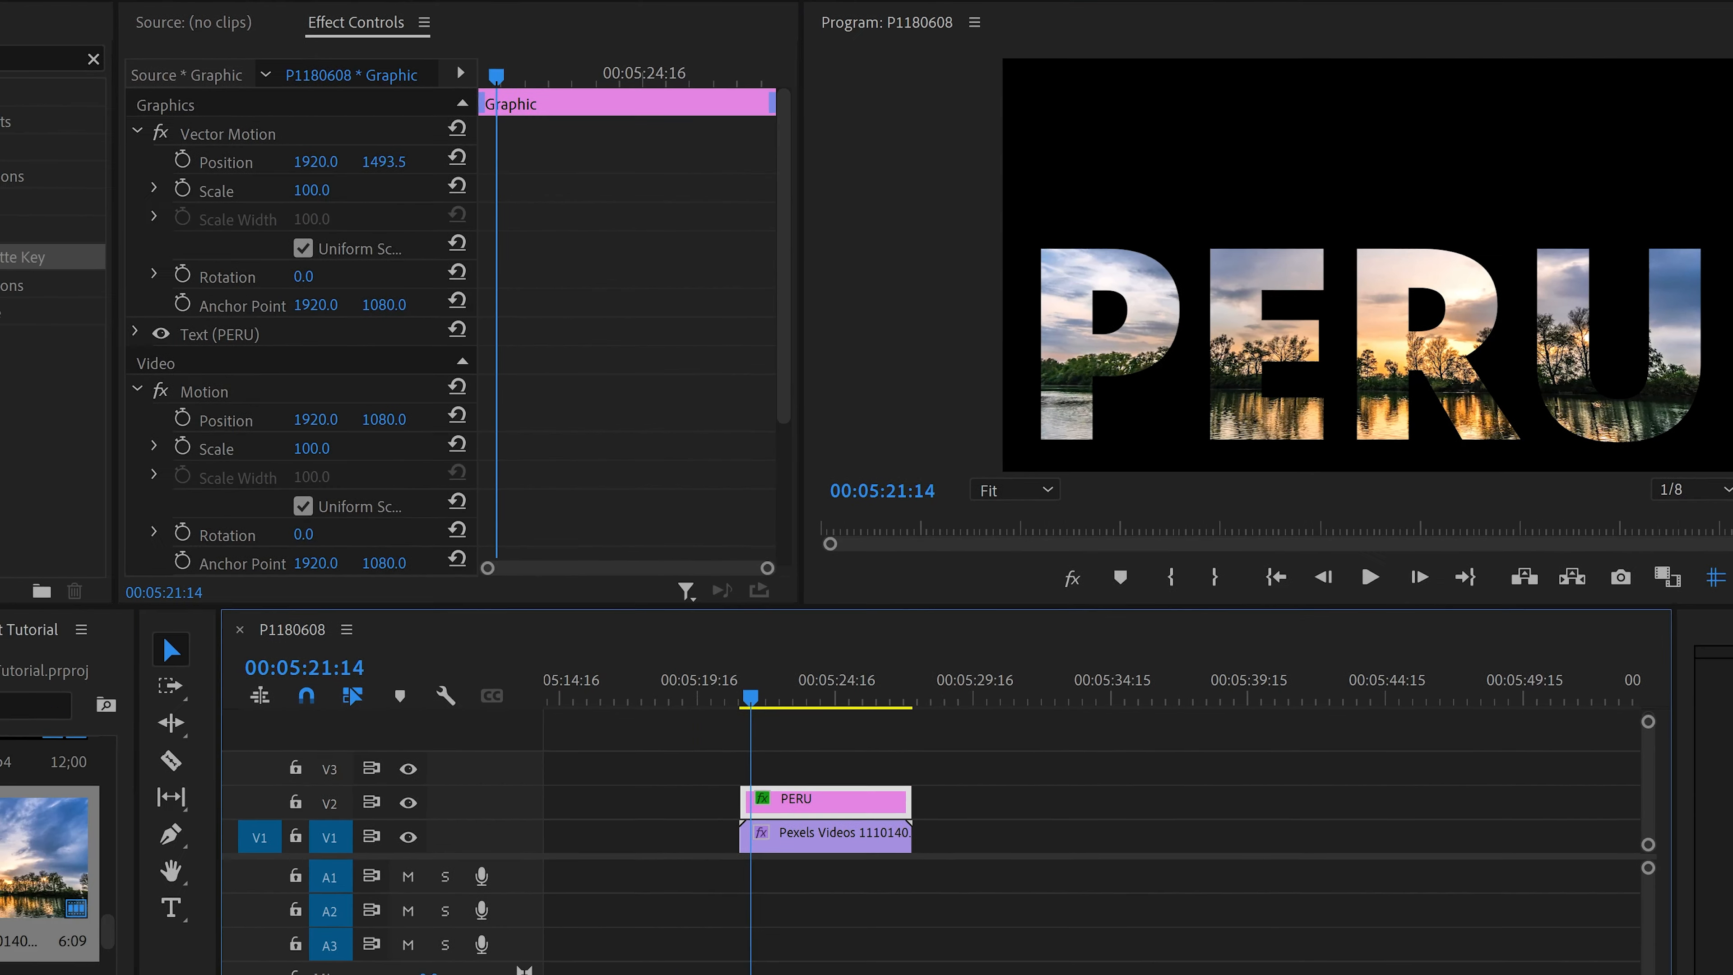
pyautogui.write('3D')
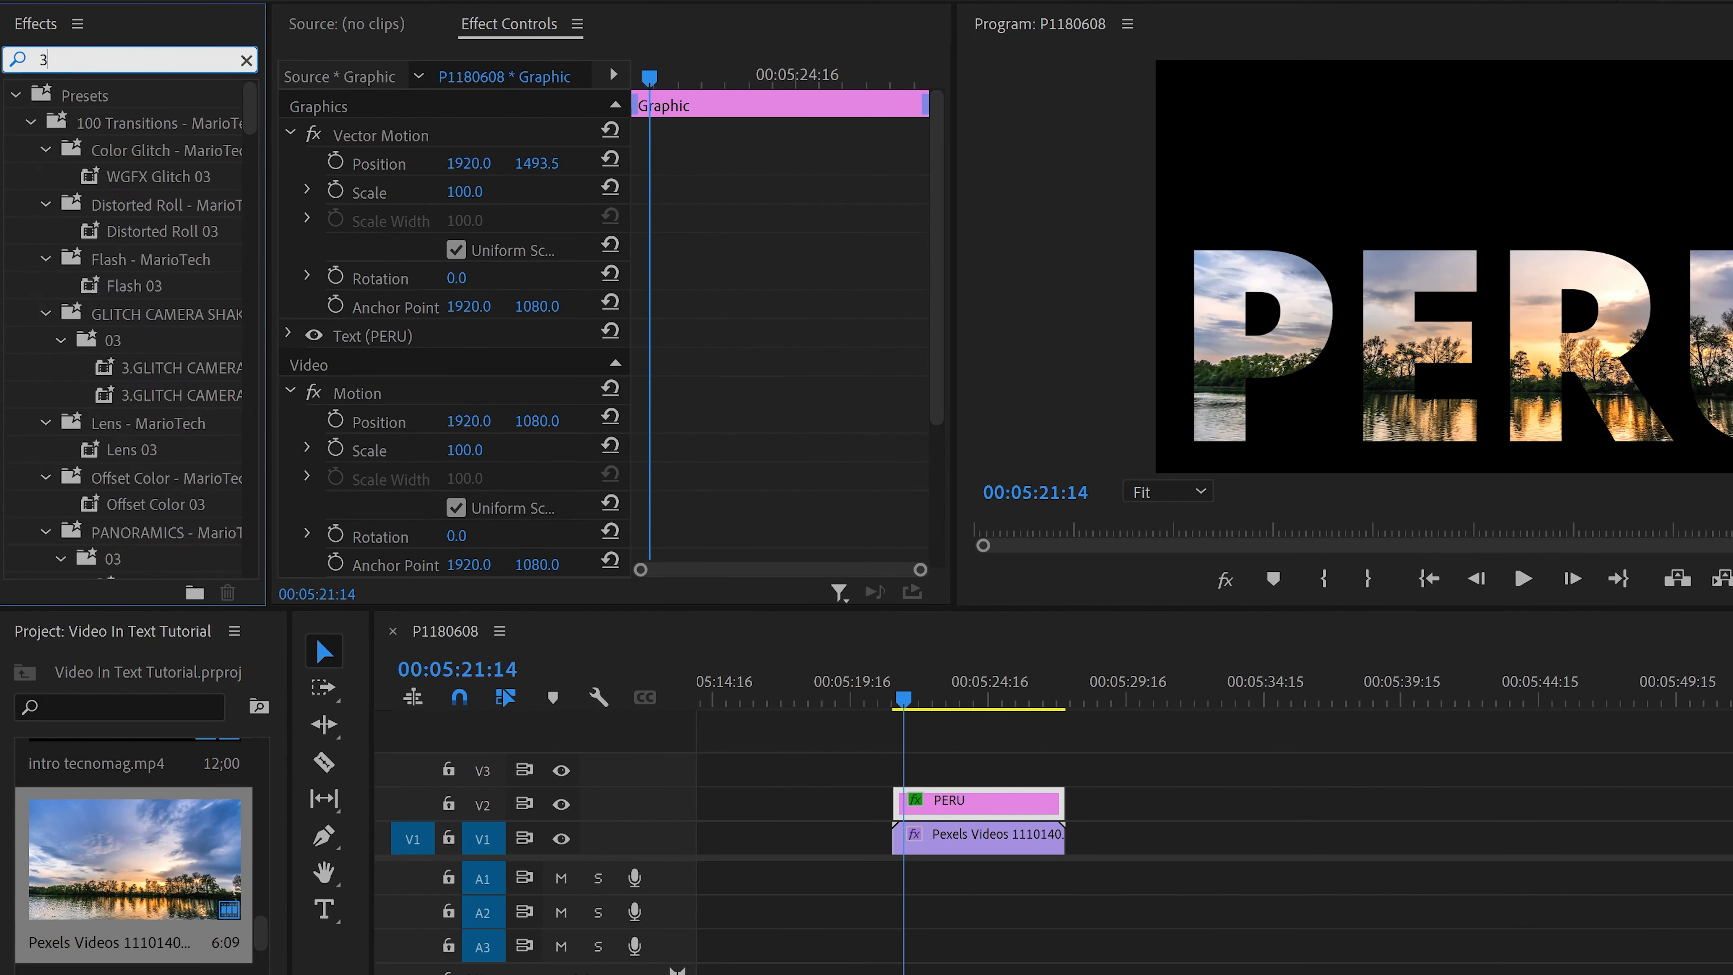
pyautogui.moveTo(120, 266); pyautogui.dragTo(958, 808)
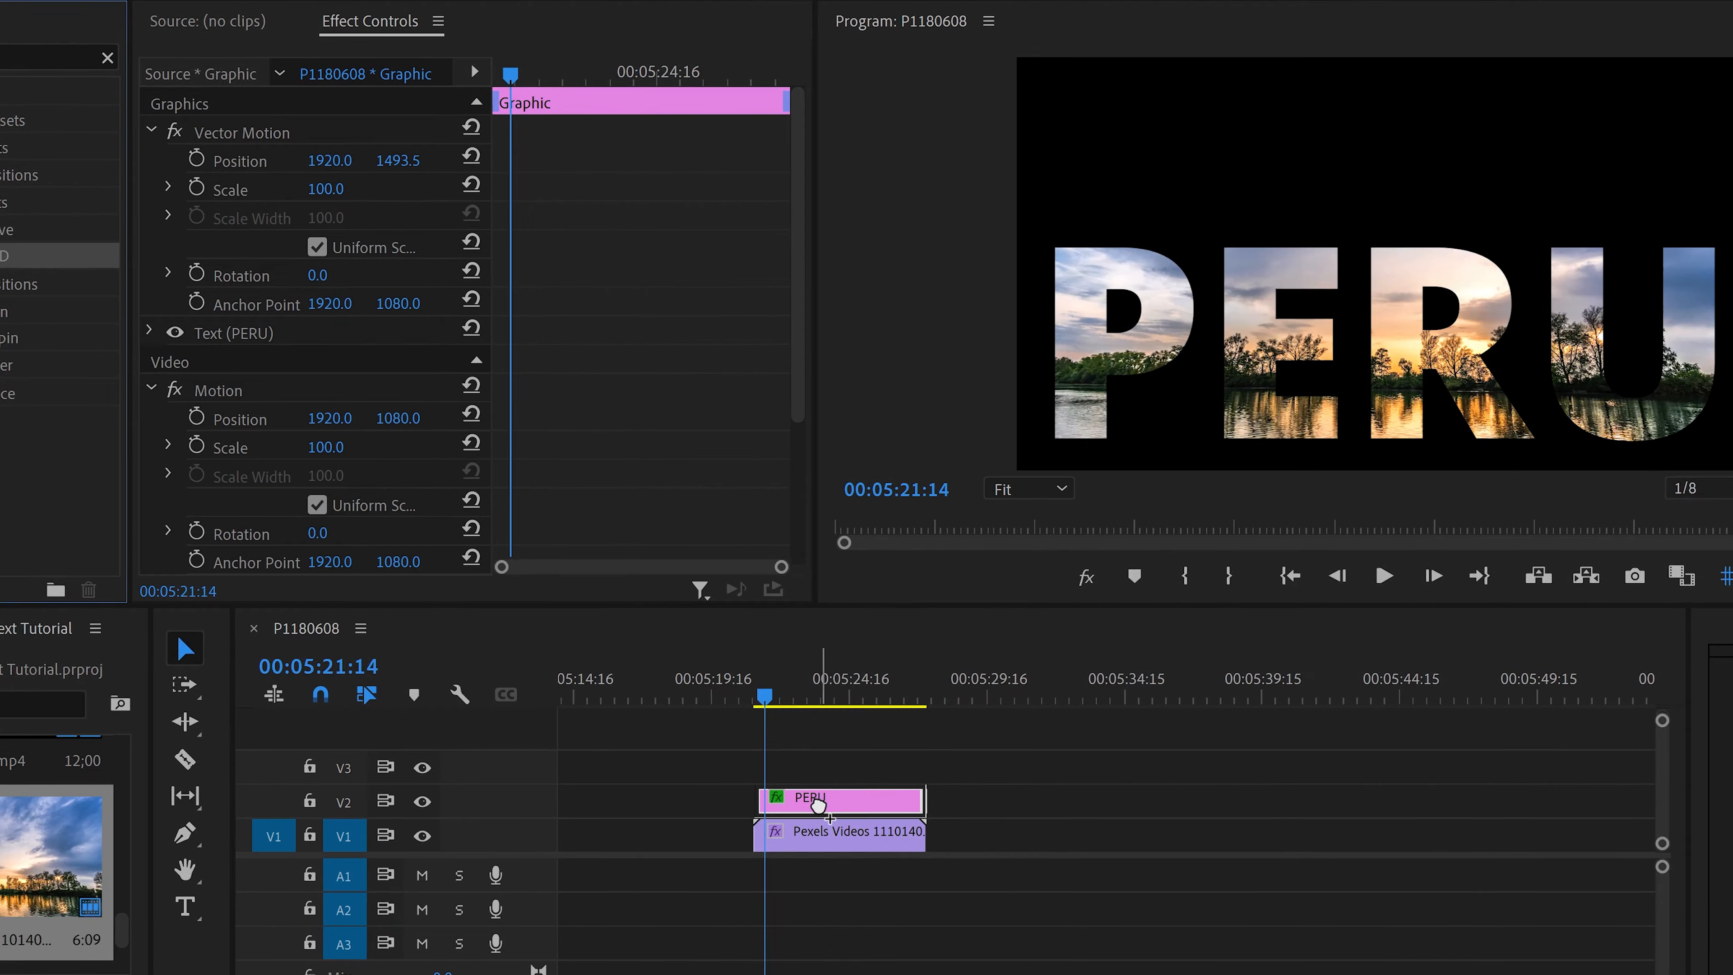
pyautogui.moveTo(818, 806); pyautogui.dragTo(819, 807)
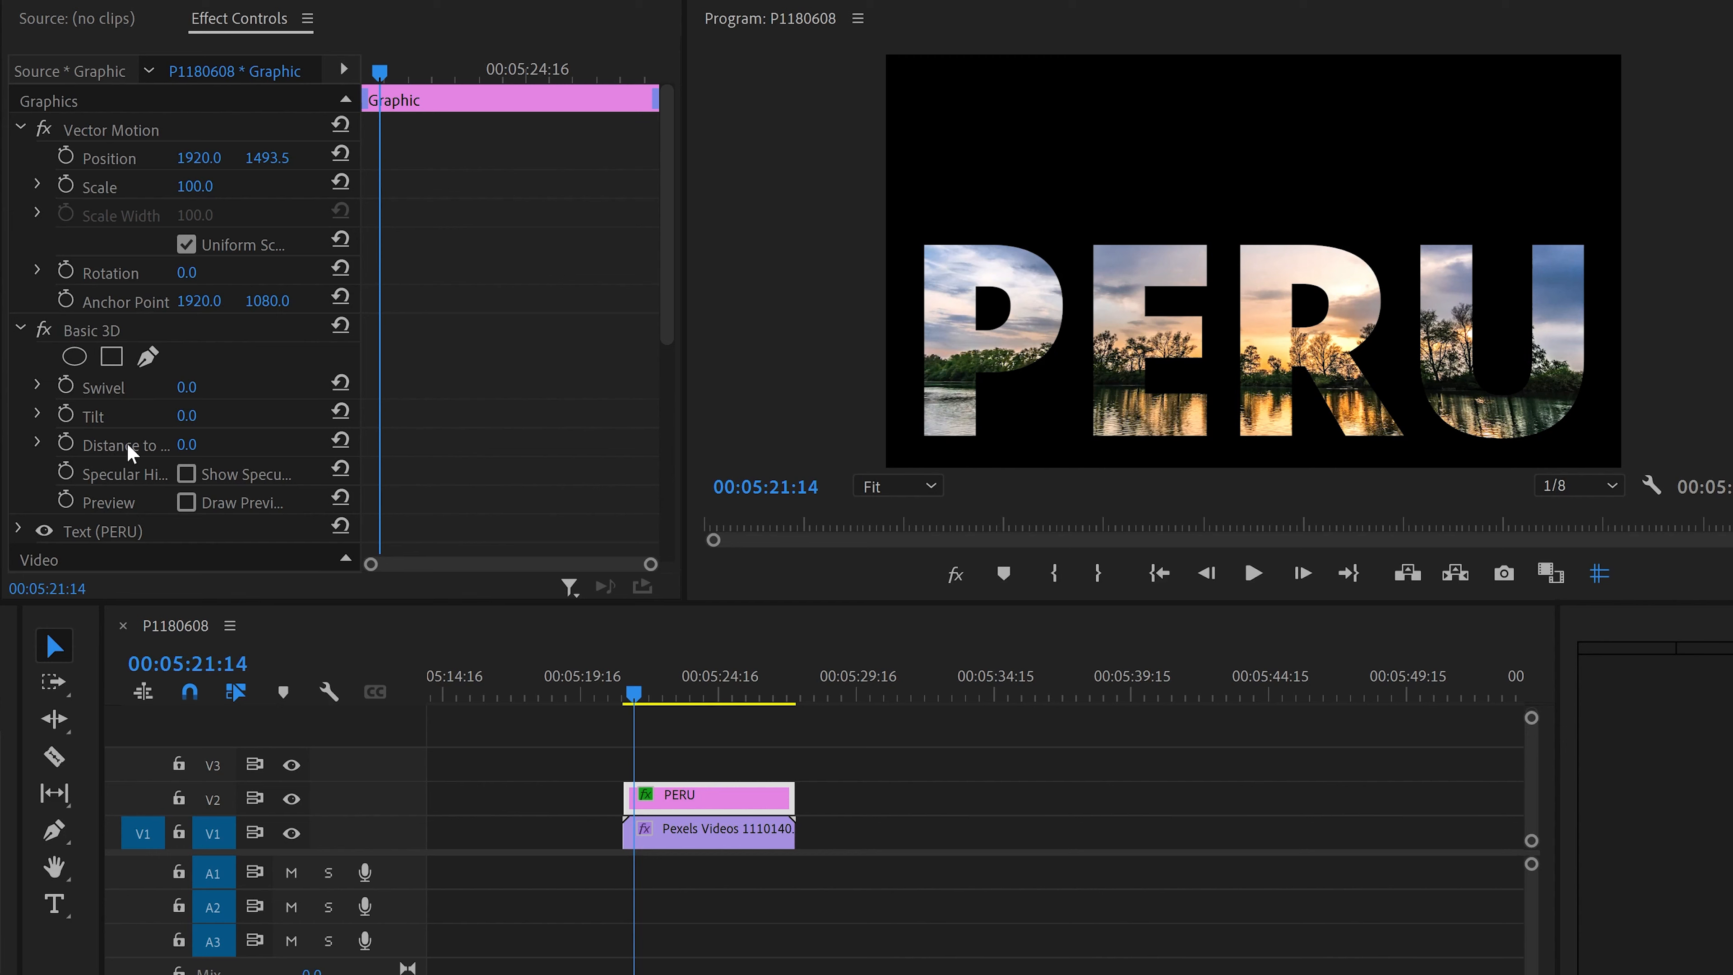
# Step: Animate Basic 3D Distance to Image from a 0 keyframe at the start to a strongly negative value near 00:05:26:06
pyautogui.click(66, 442)
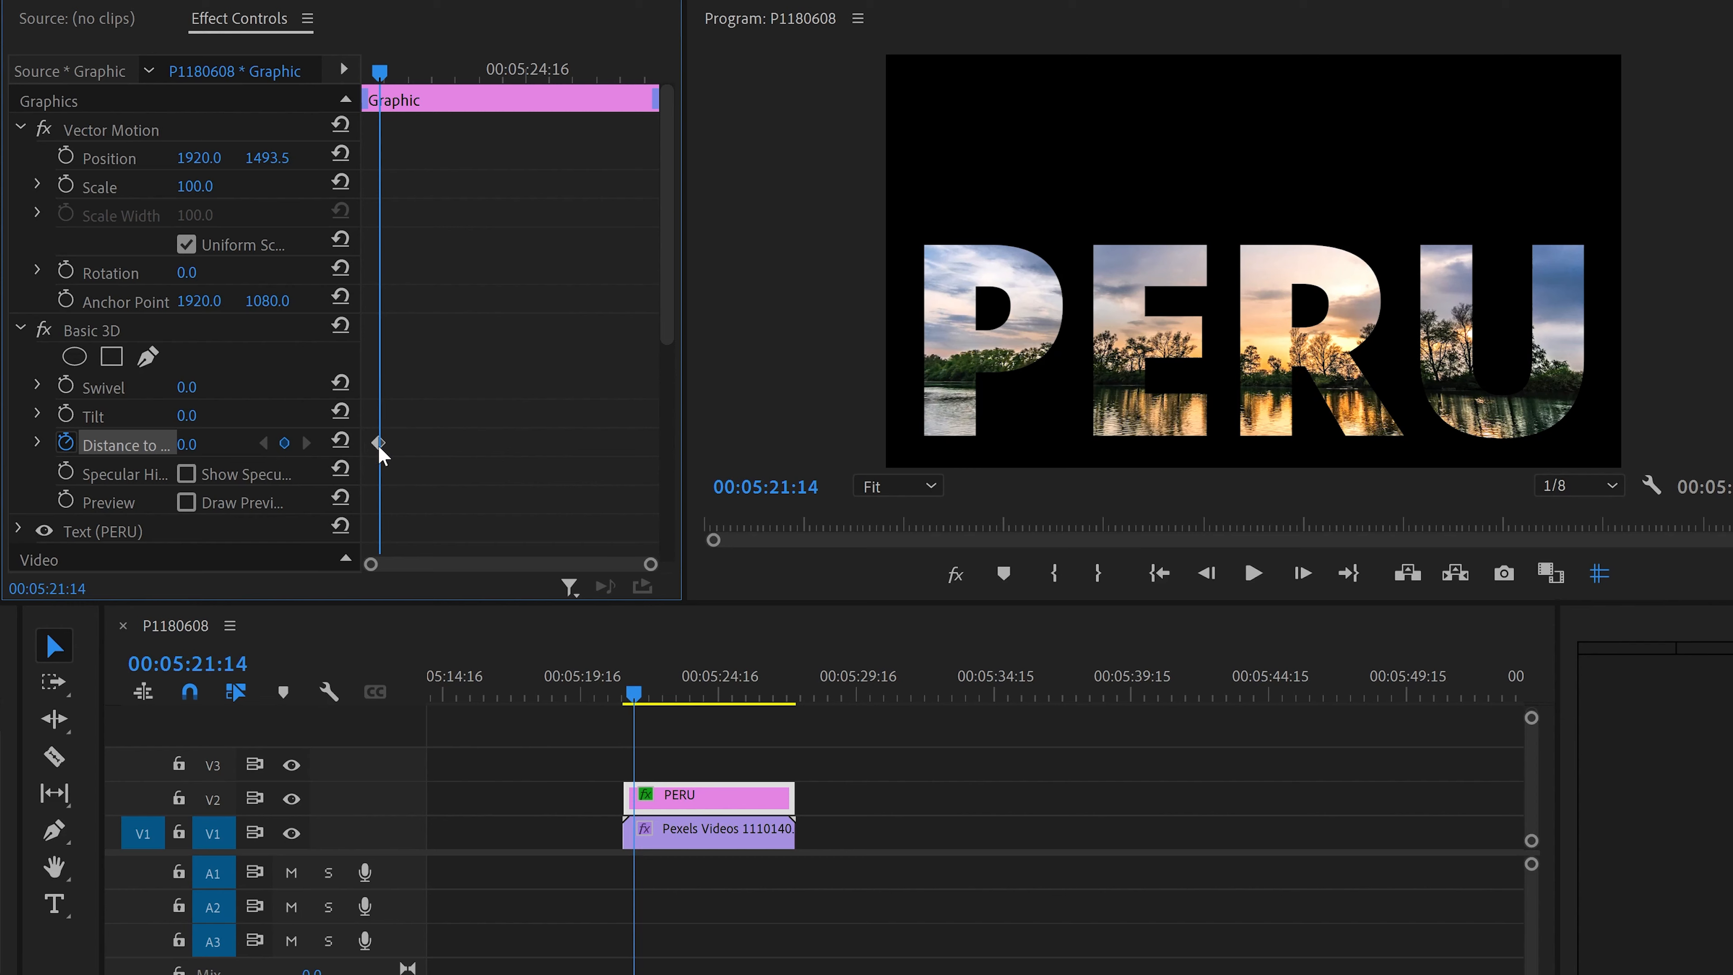
pyautogui.moveTo(377, 444); pyautogui.dragTo(344, 447)
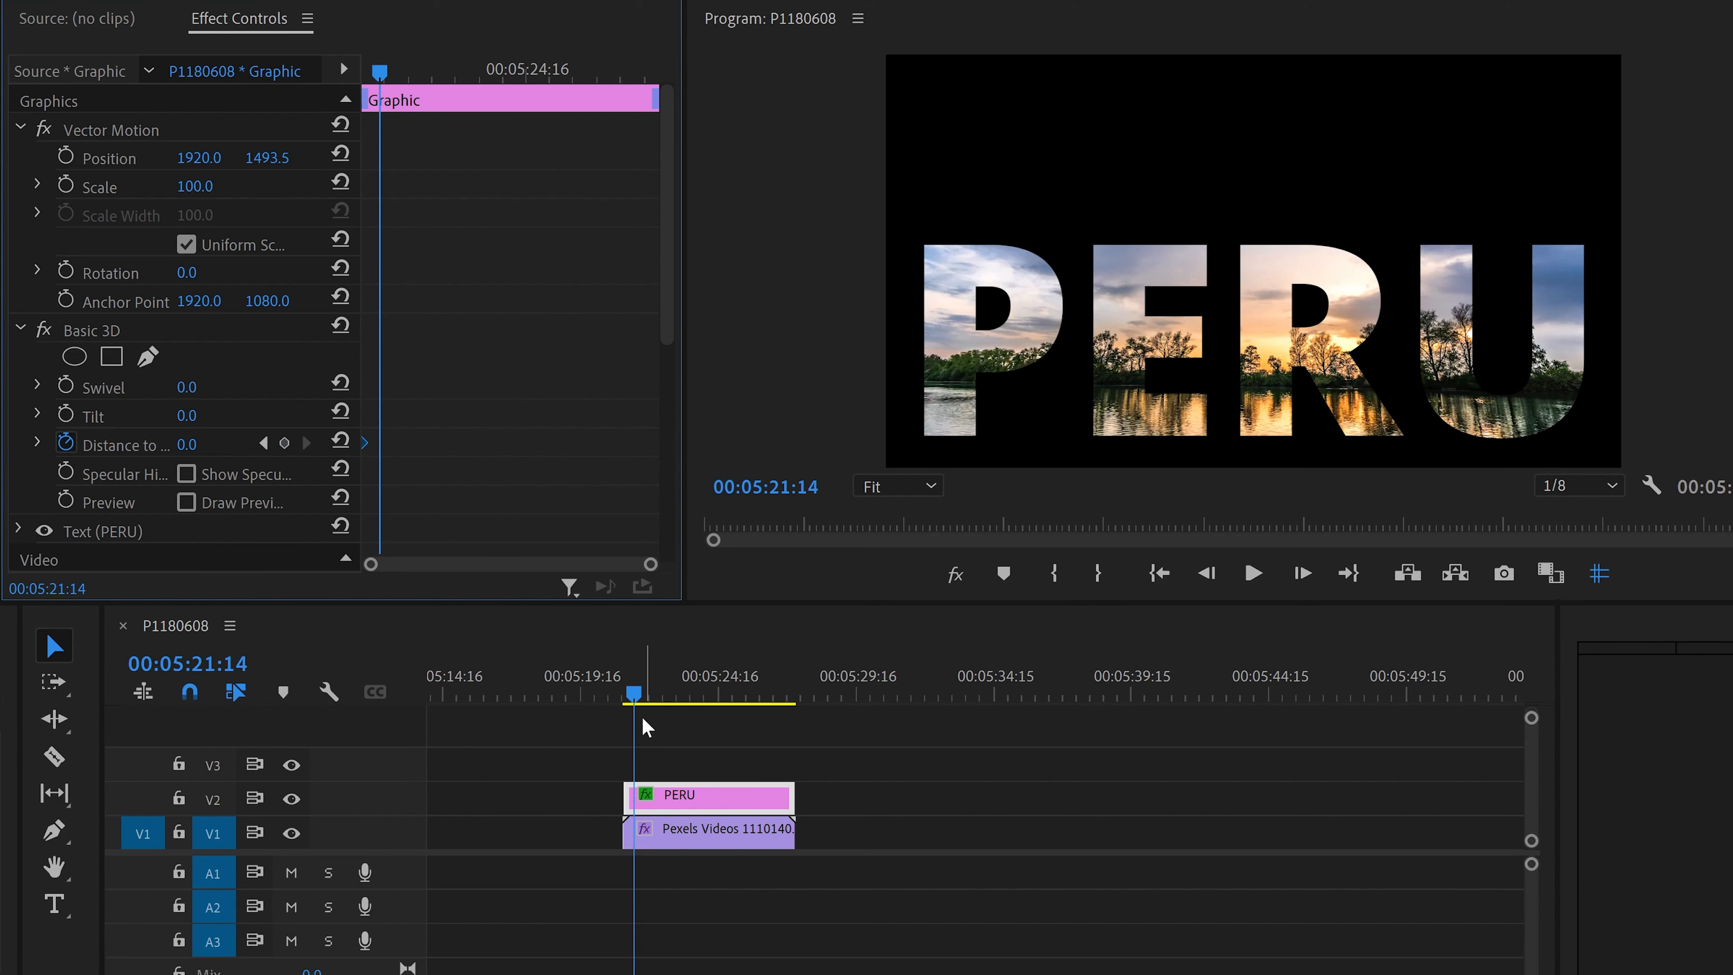
pyautogui.press('space')
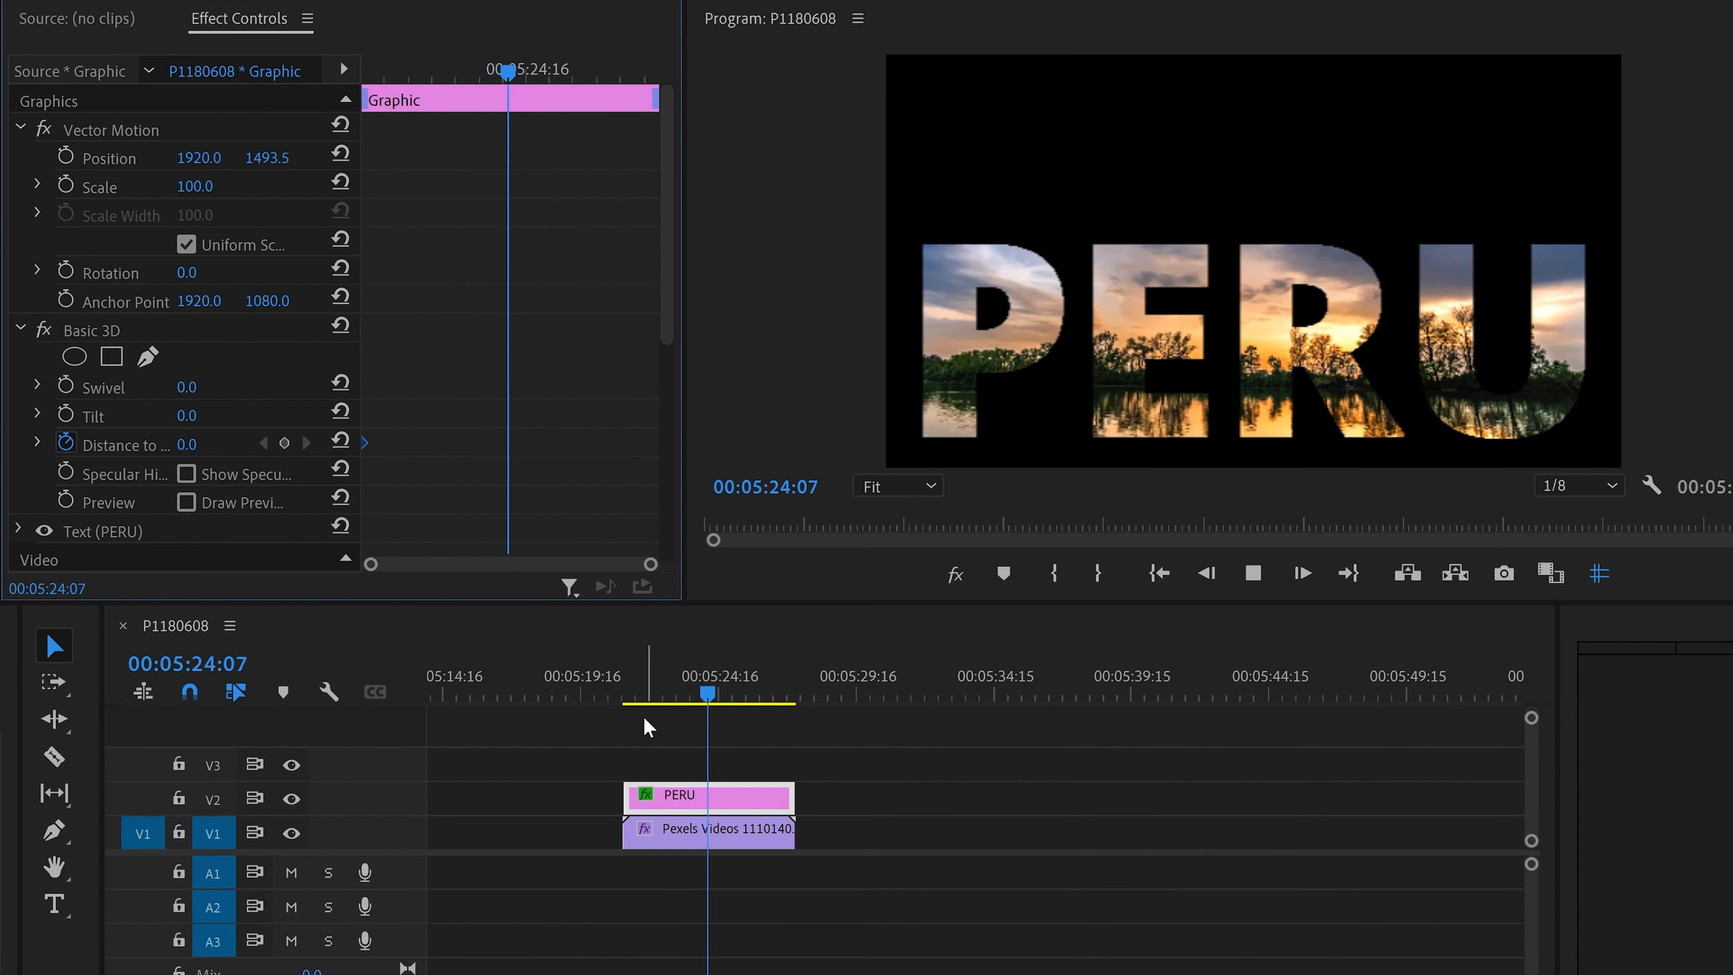
pyautogui.press('space')
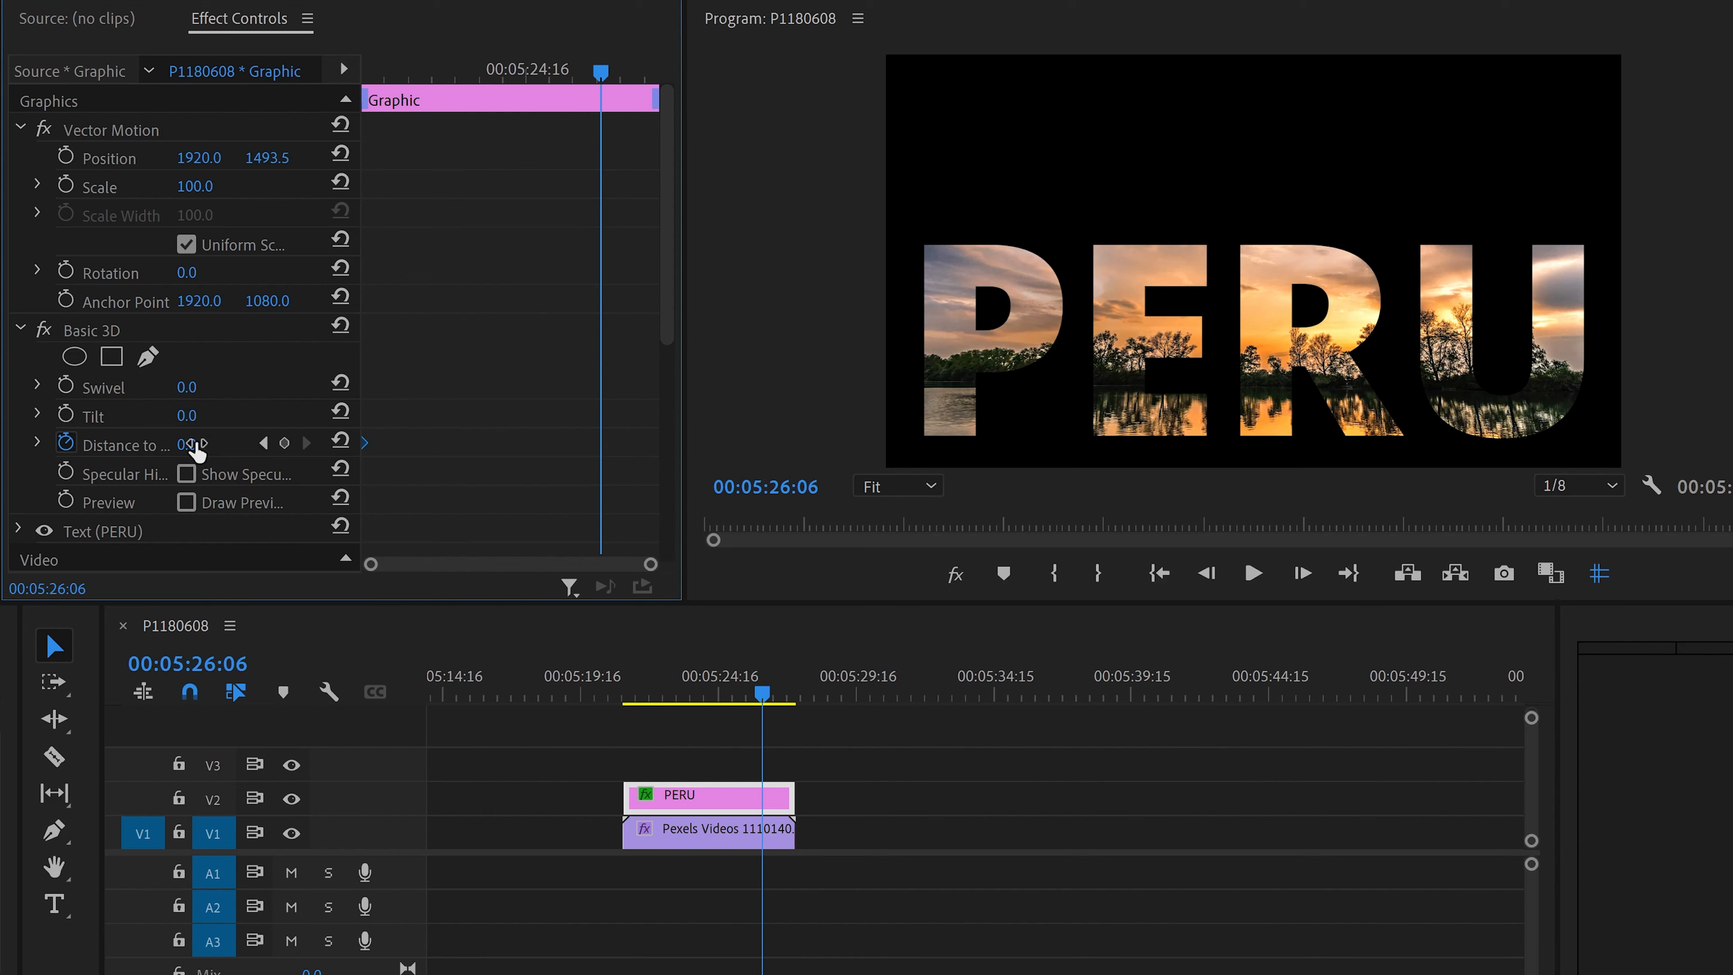
pyautogui.moveTo(188, 445); pyautogui.dragTo(123, 445)
pyautogui.moveTo(123, 445); pyautogui.dragTo(121, 444)
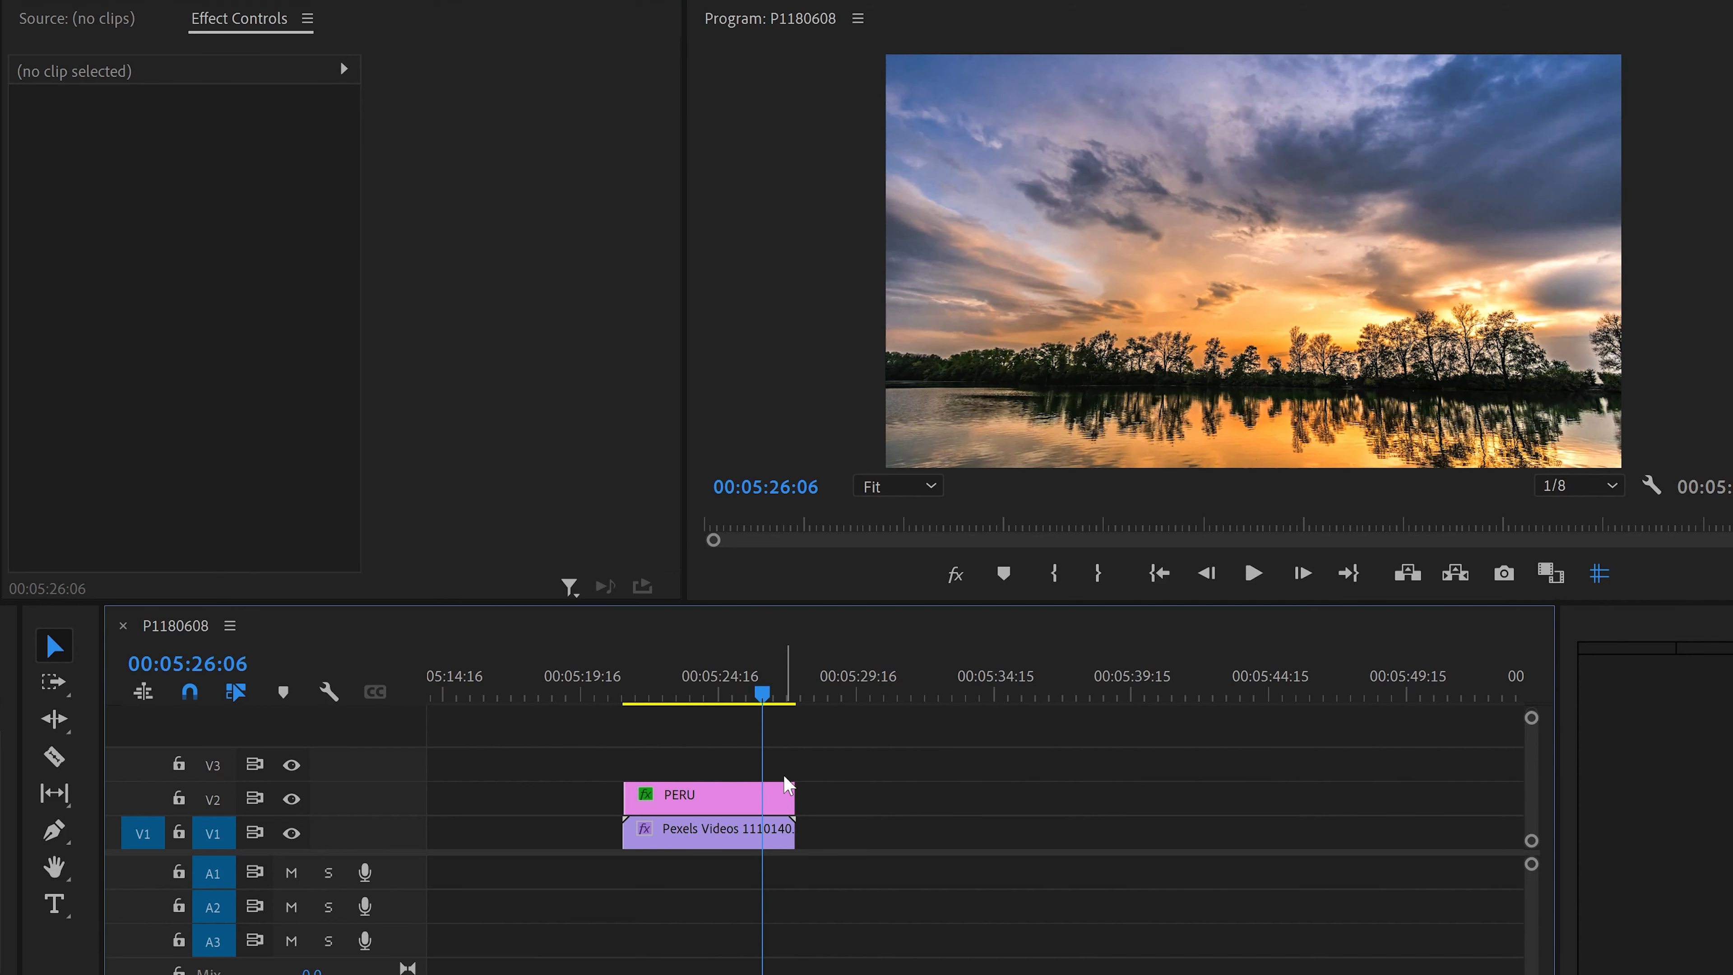
# Step: Play back the zoom-through animation from the start of the PERU clip to review it
pyautogui.click(648, 794)
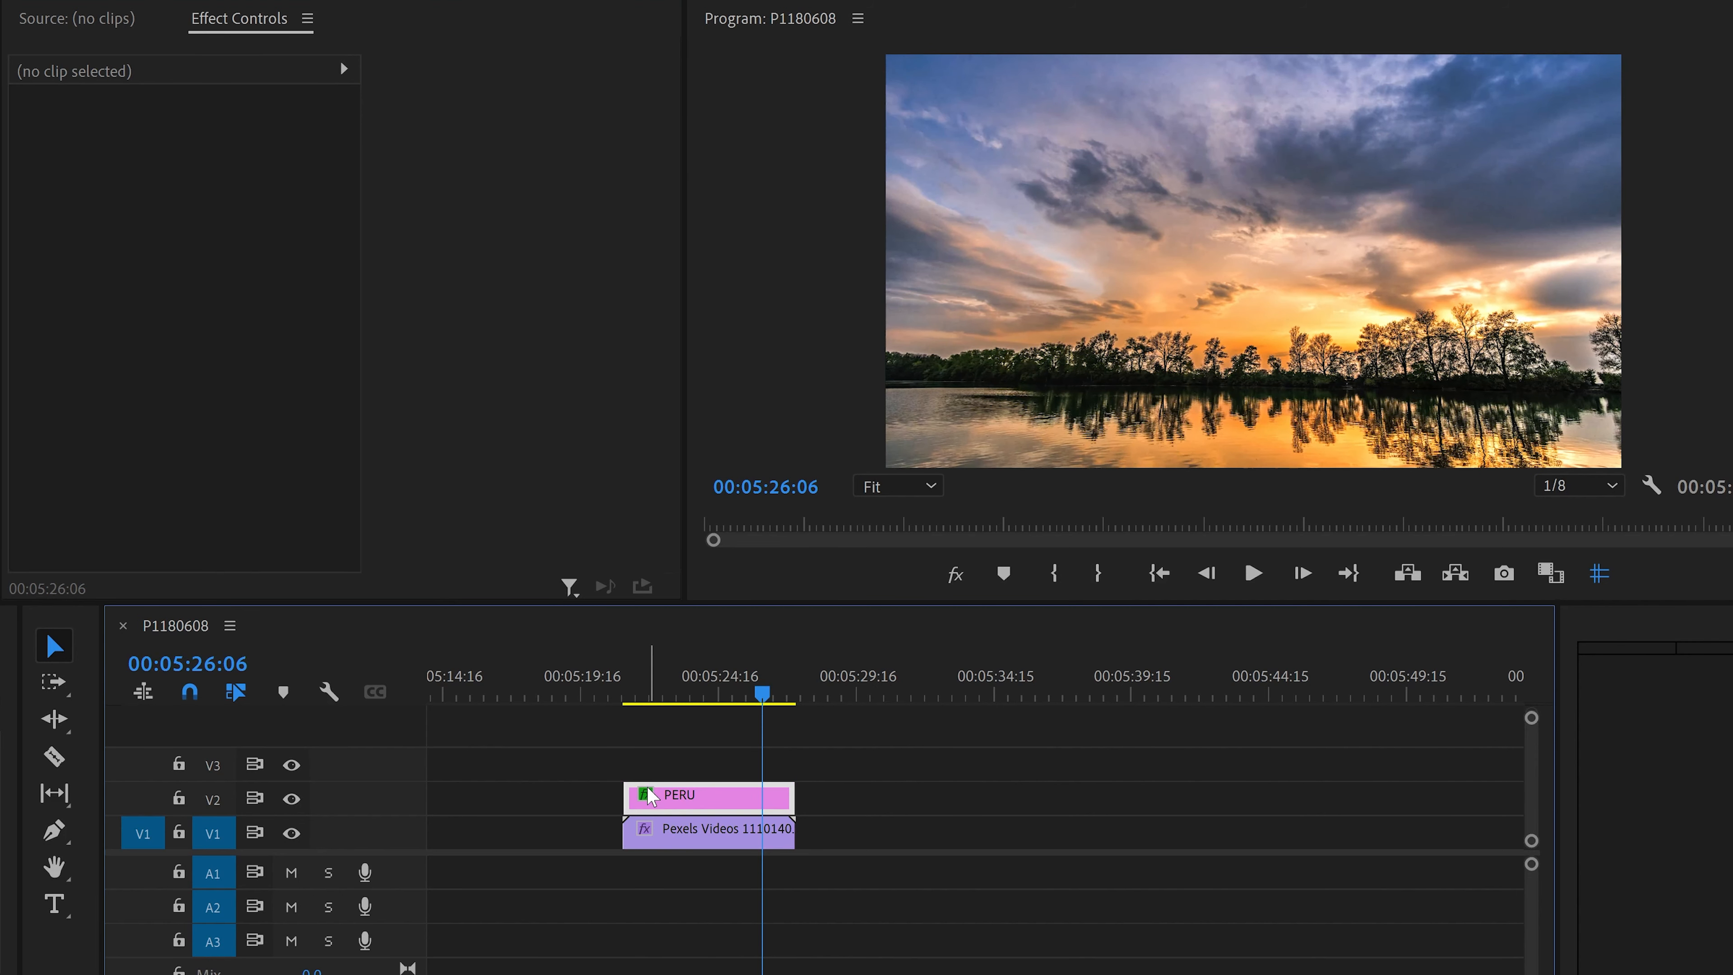
pyautogui.click(623, 696)
pyautogui.press('space')
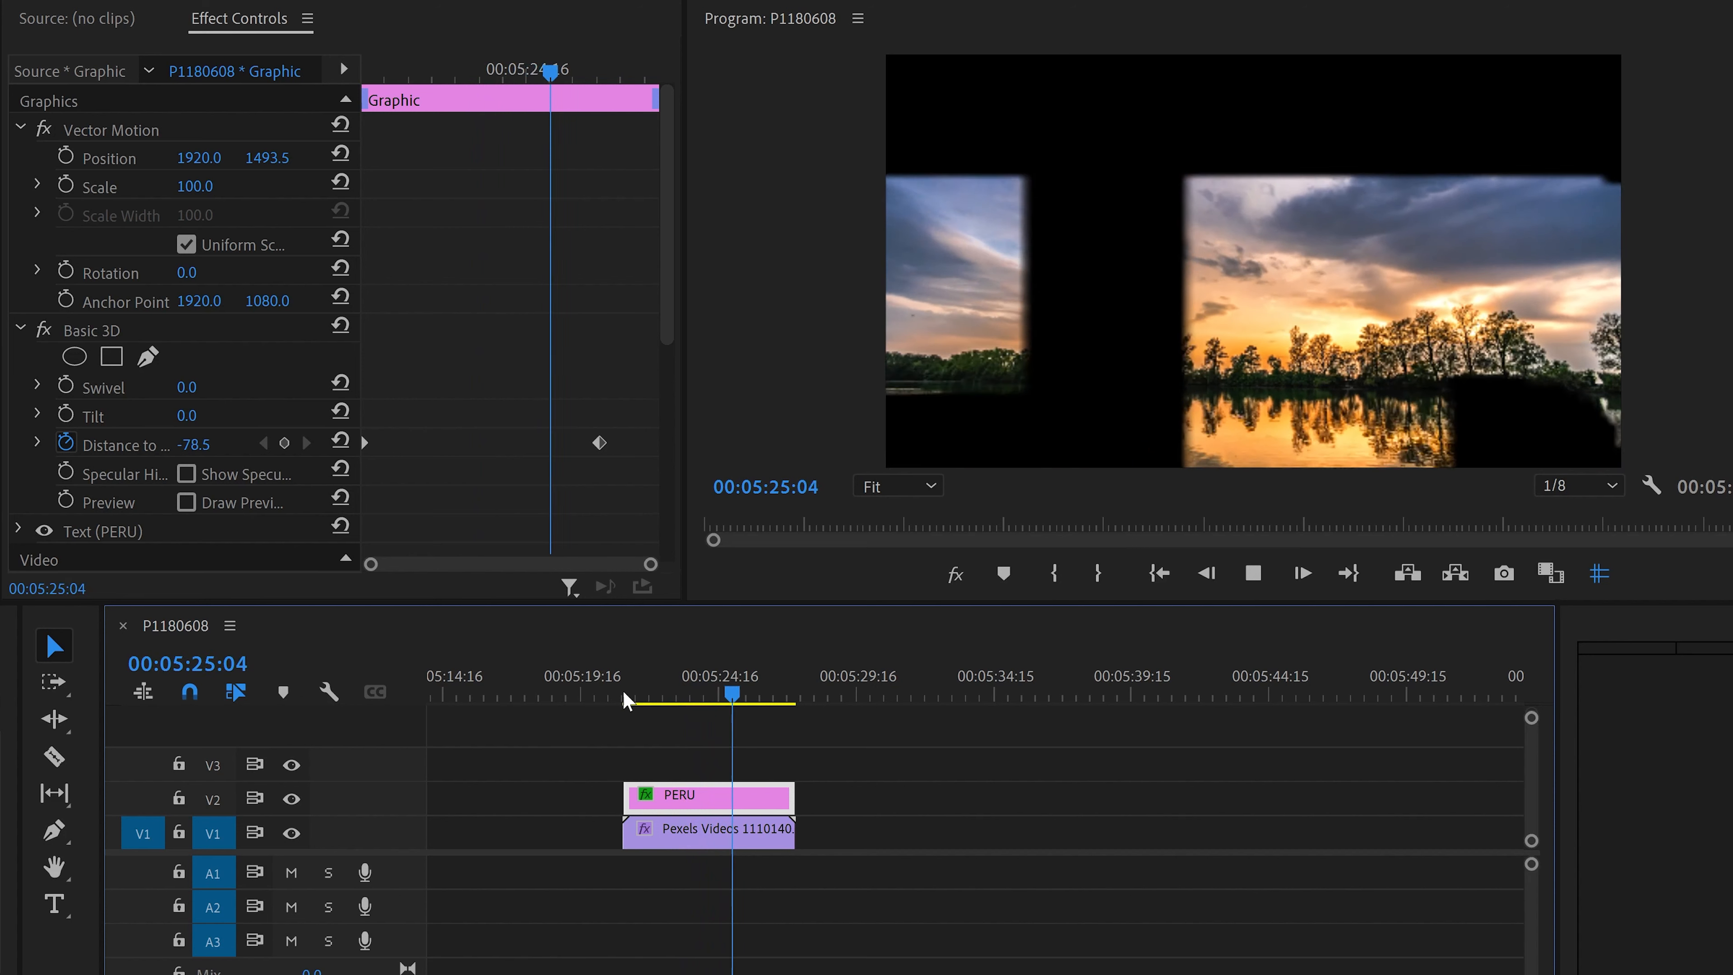
pyautogui.press('space')
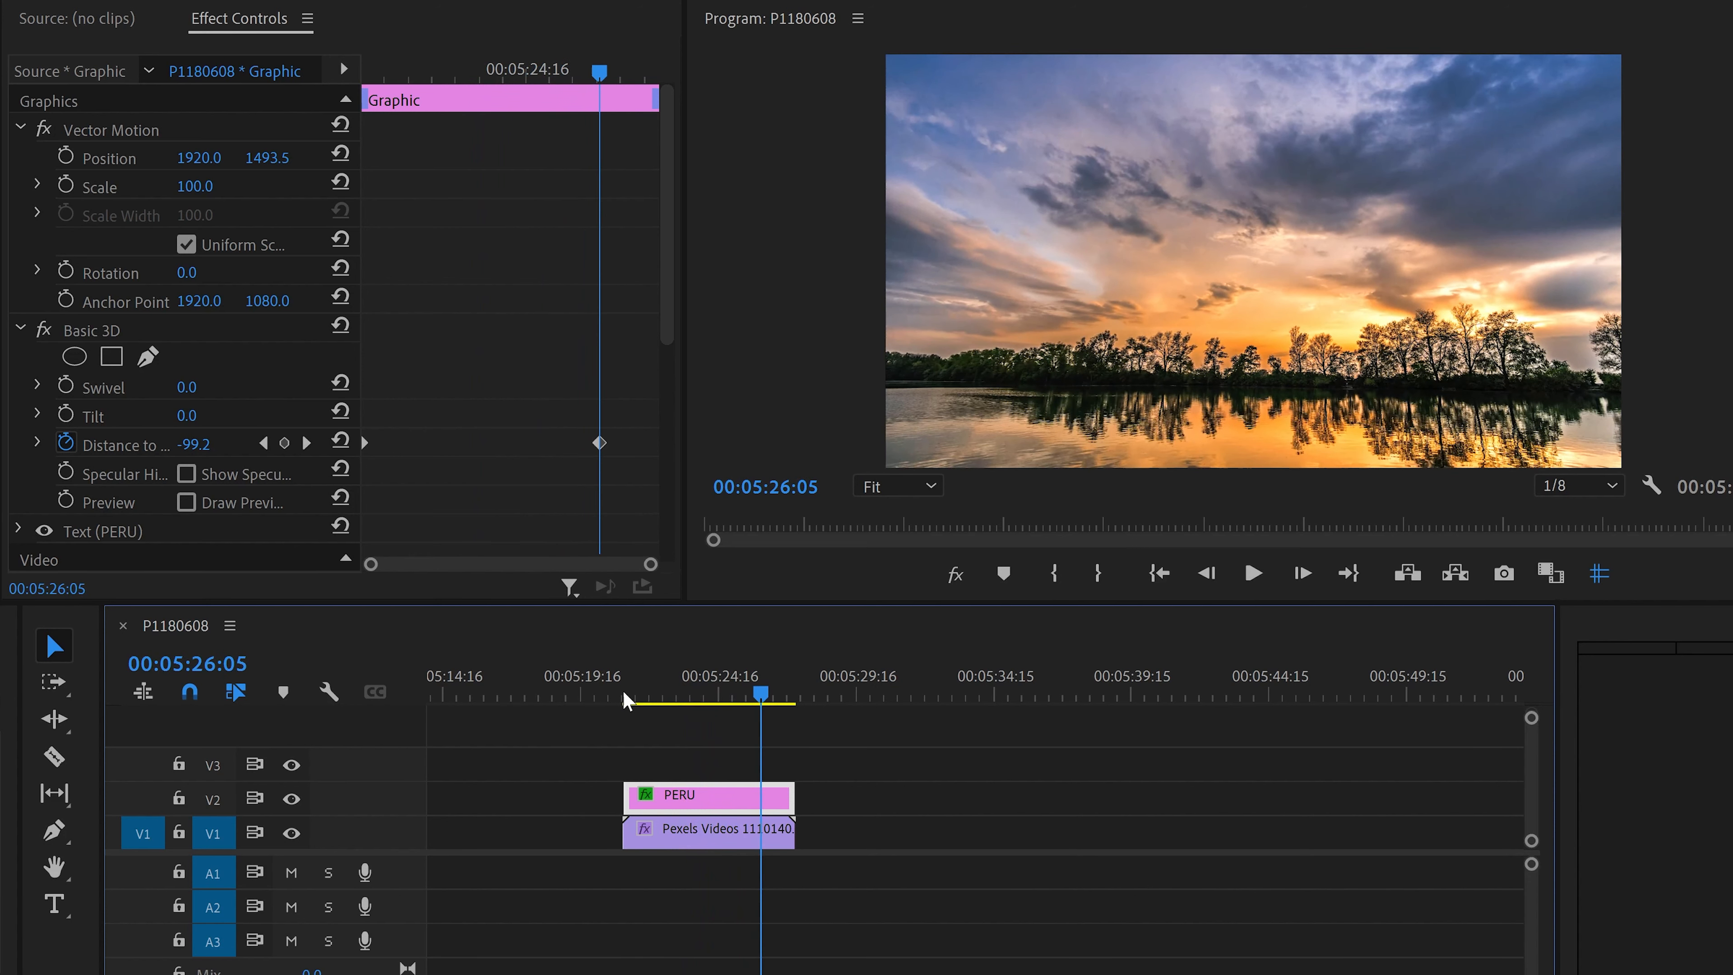
pyautogui.click(627, 694)
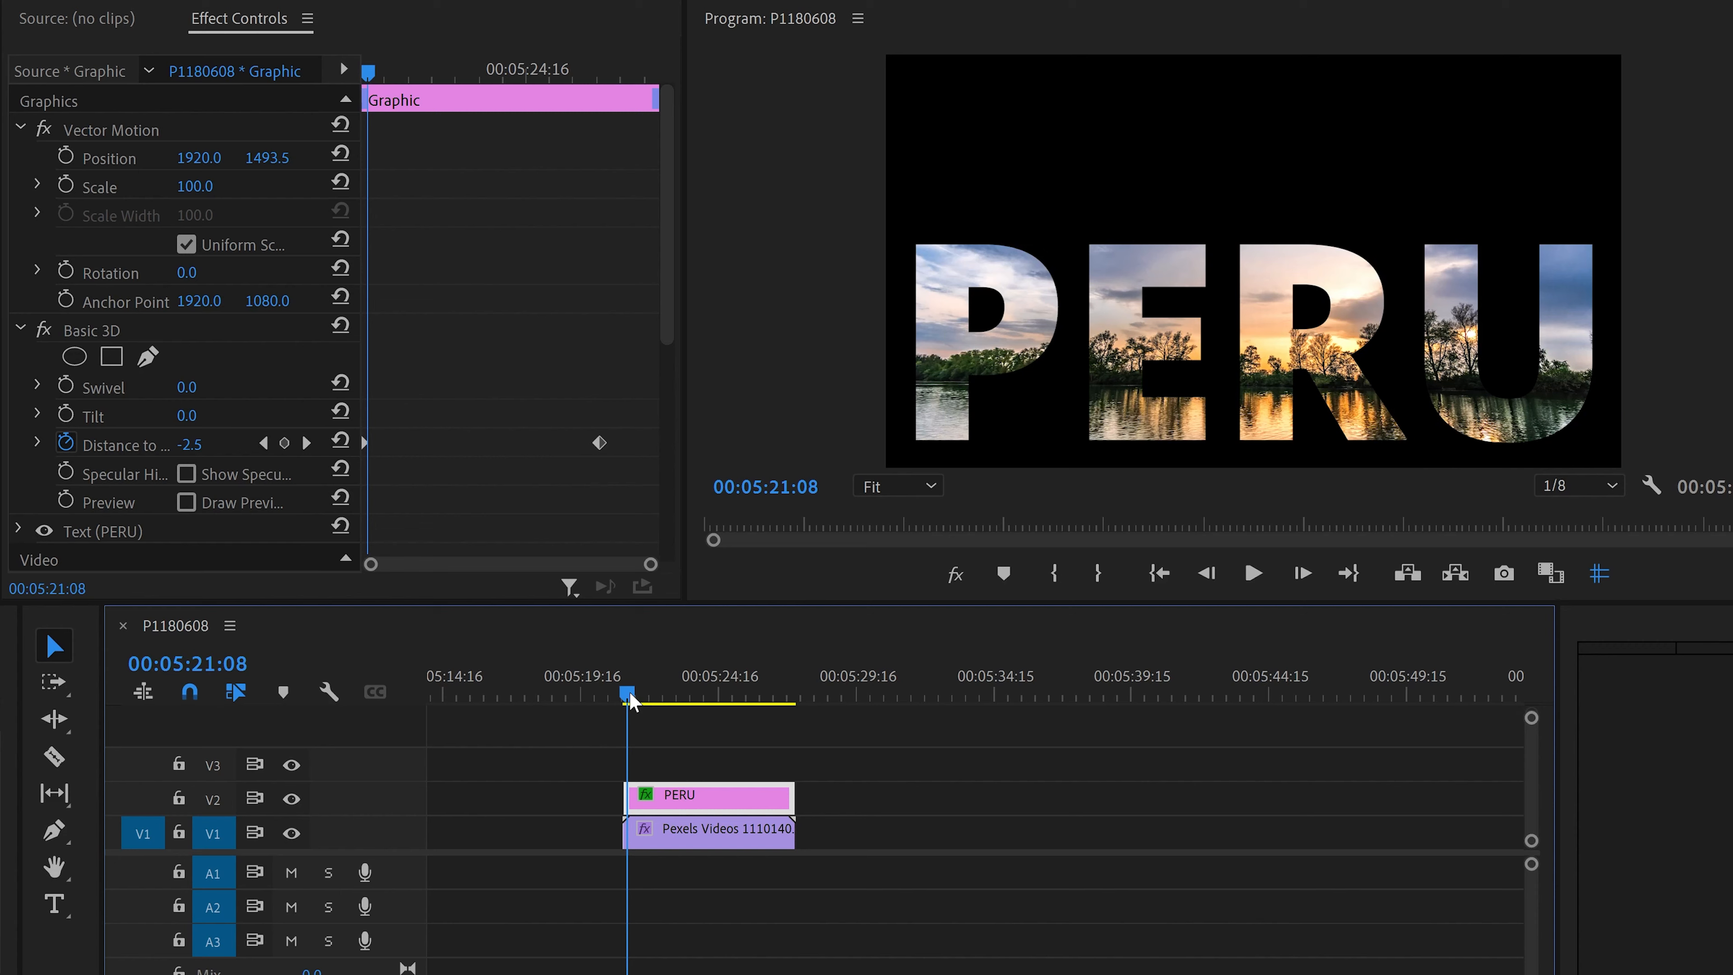
pyautogui.press('space')
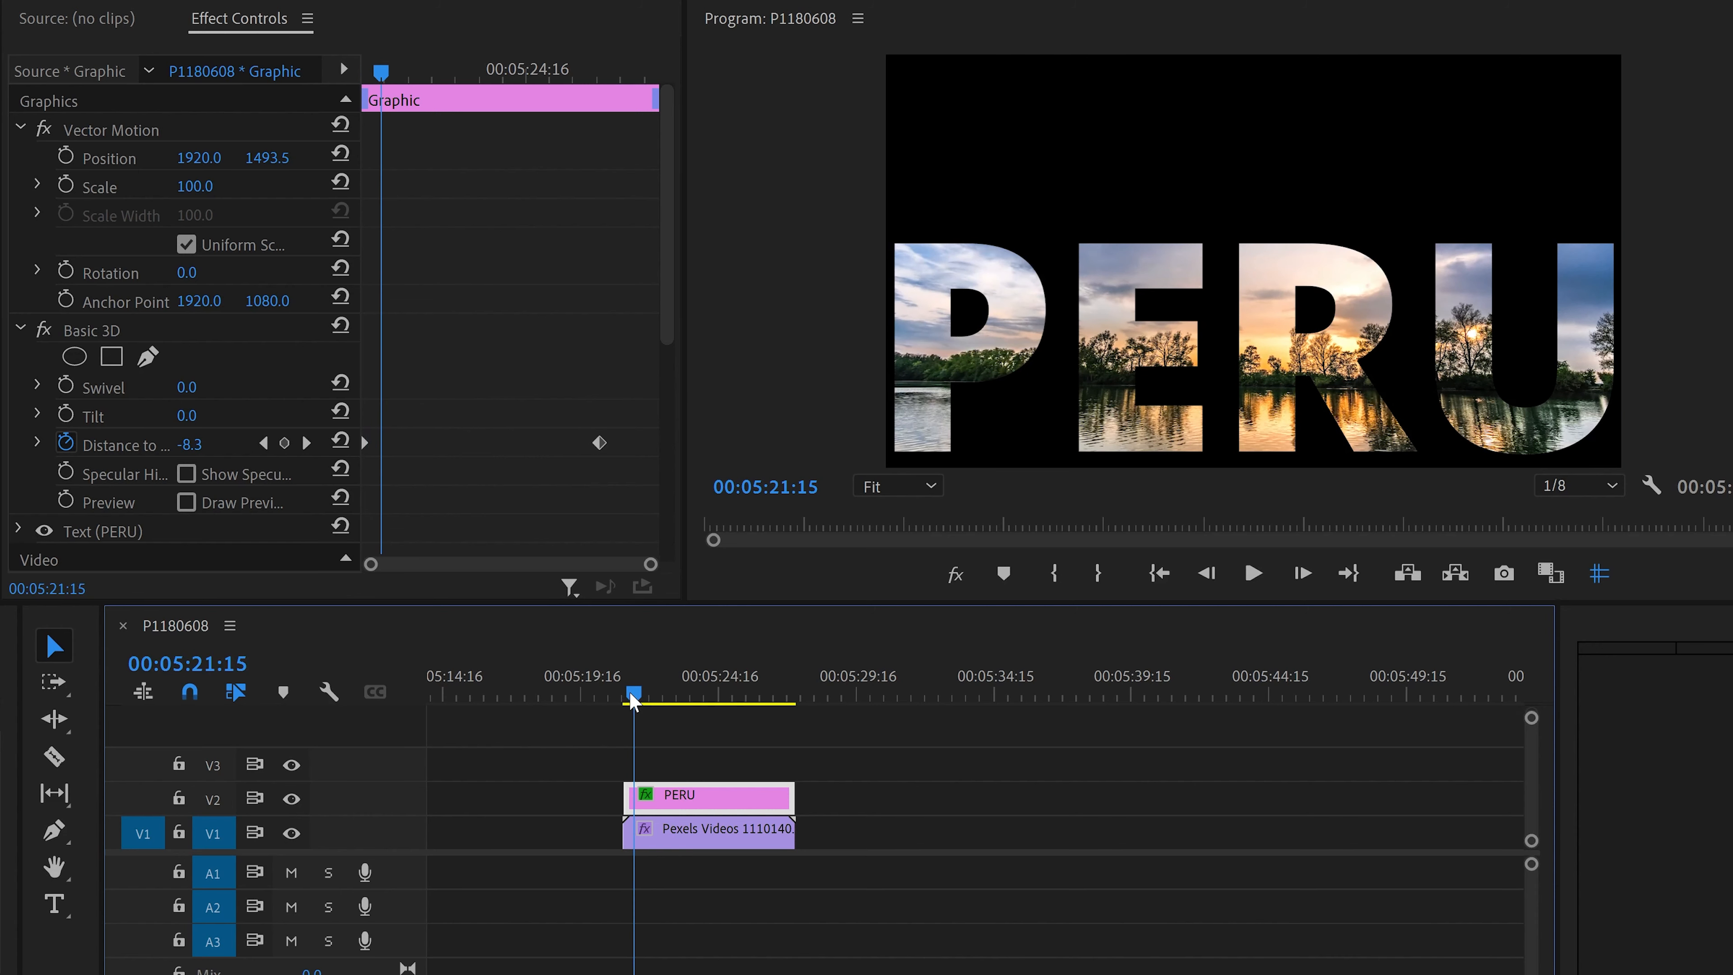
pyautogui.press('space')
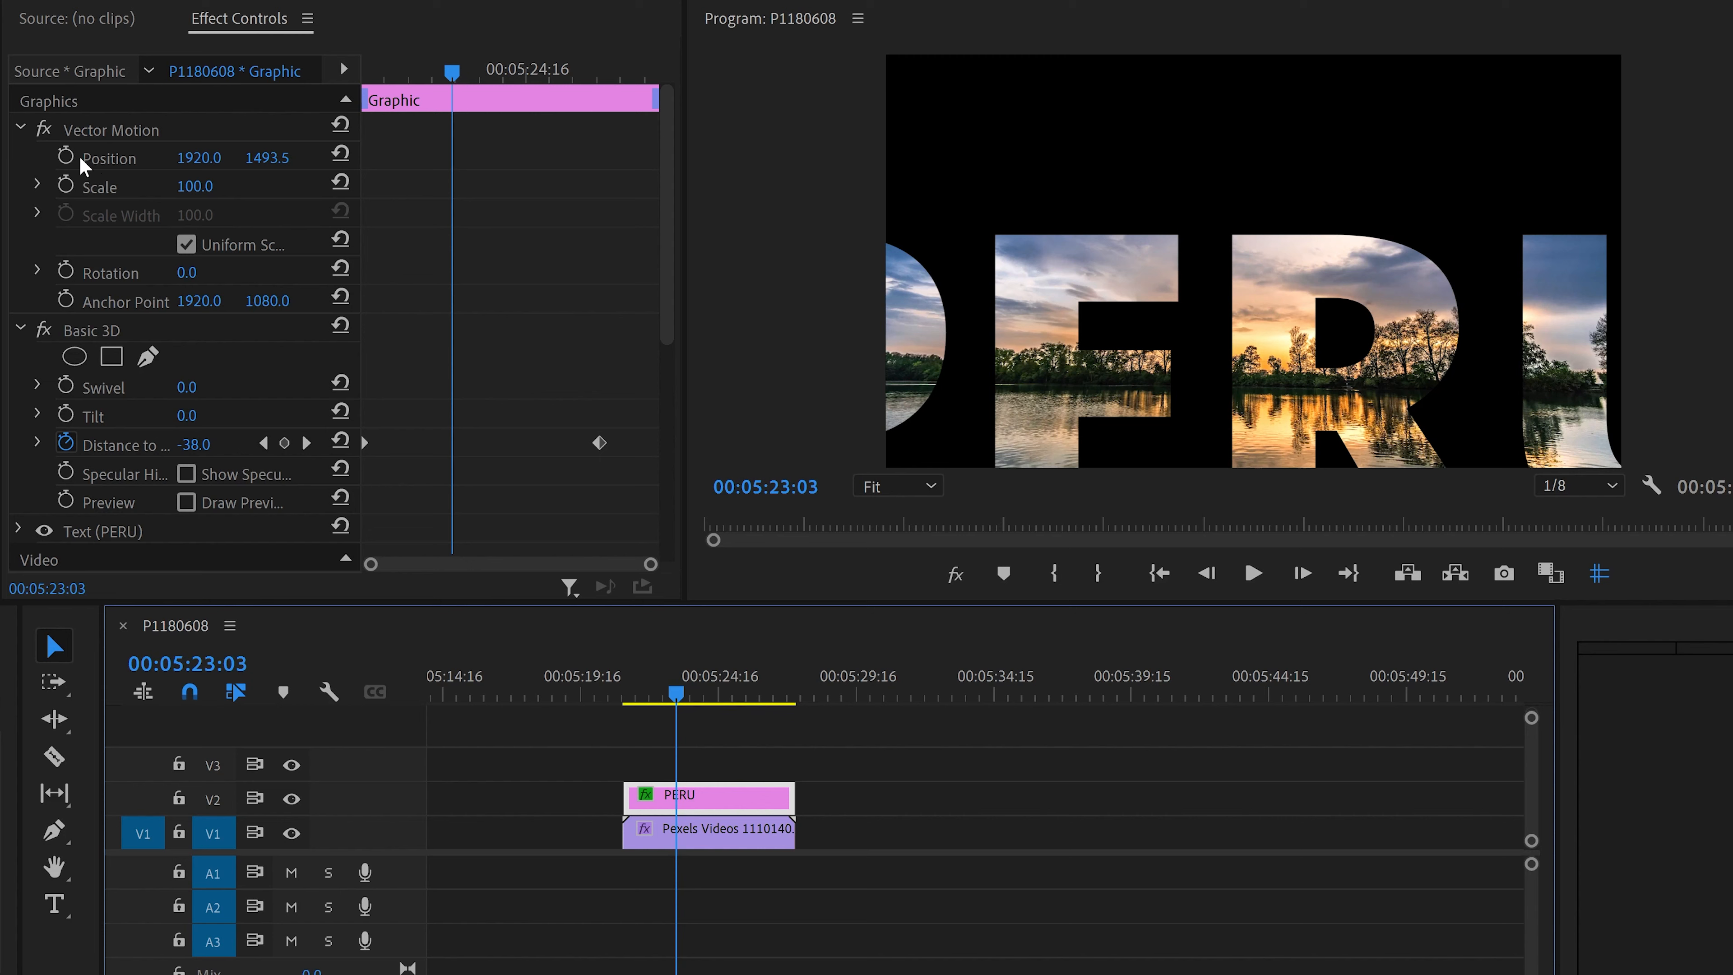
# Step: Set a Position keyframe for the PERU graphic at the start of the clip
pyautogui.moveTo(708, 697); pyautogui.dragTo(627, 697)
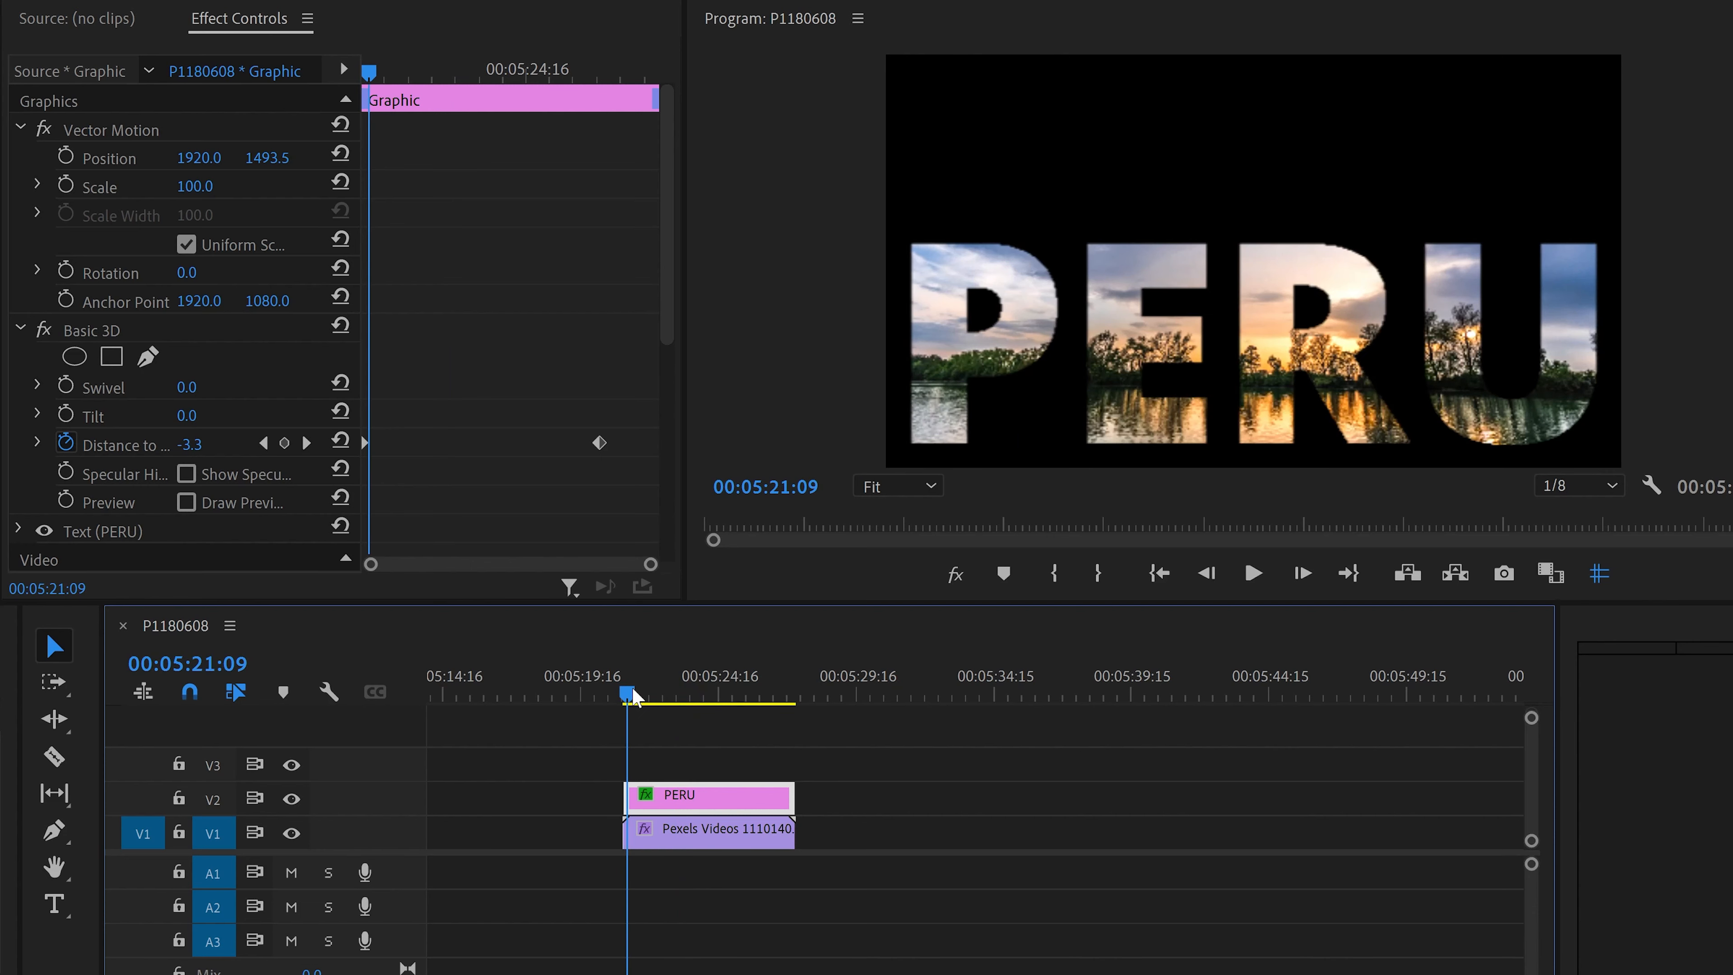
pyautogui.click(65, 156)
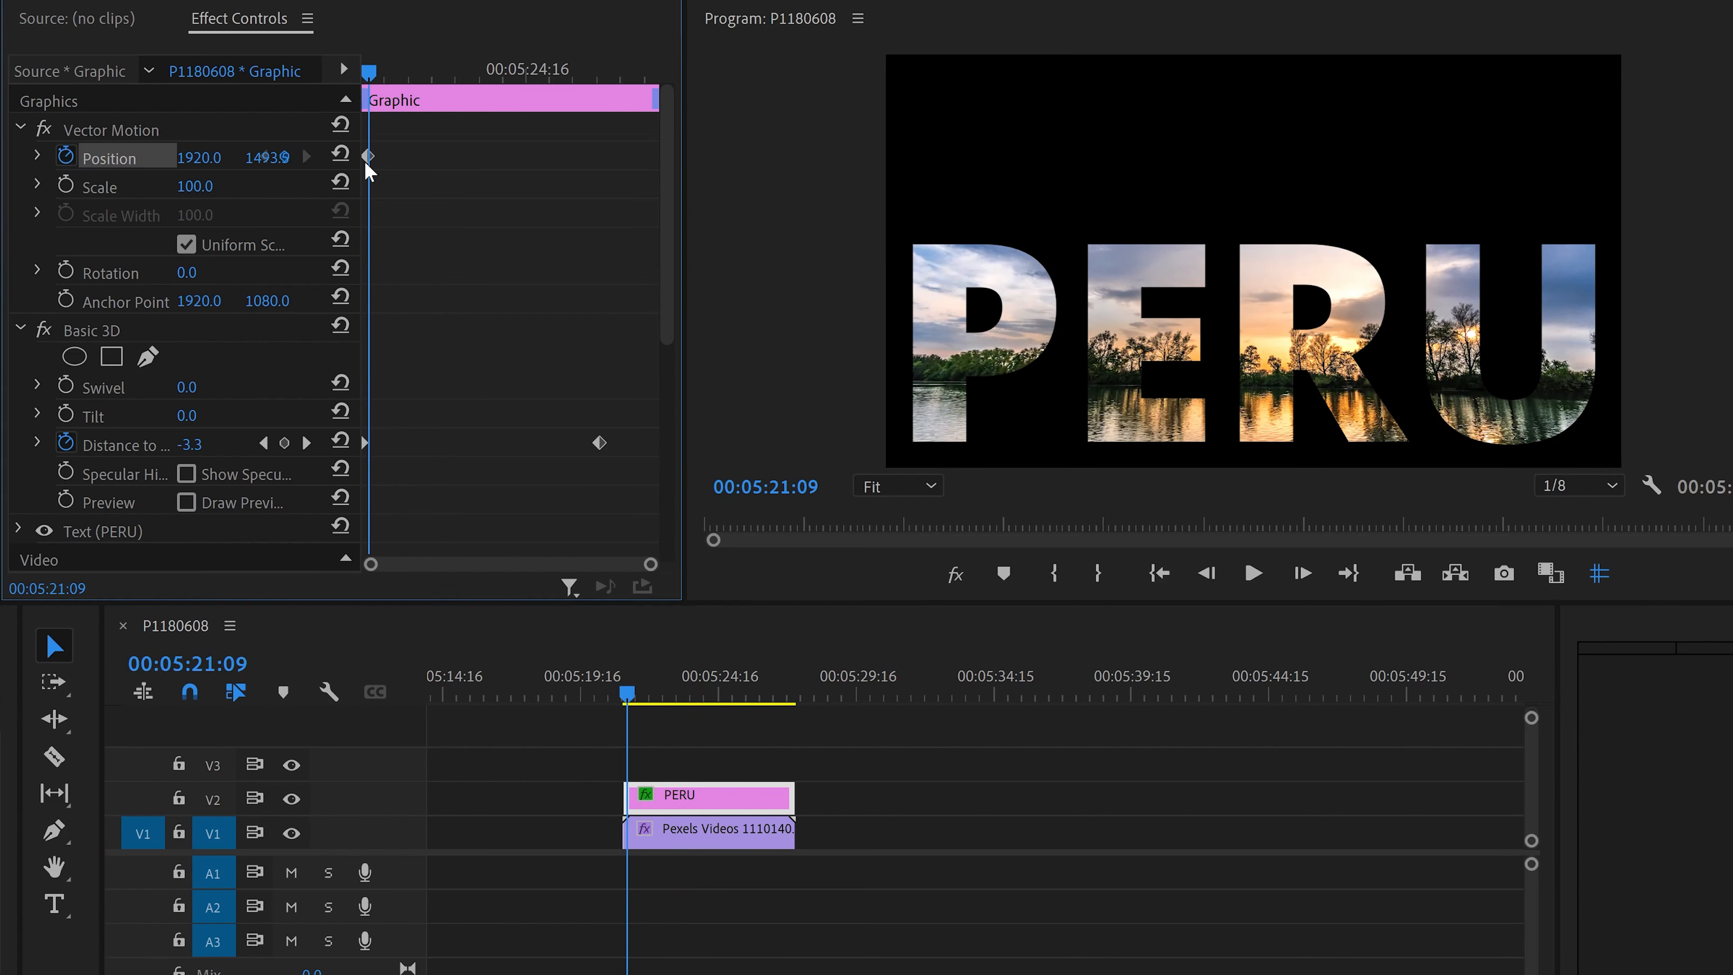
# Step: At about 00:05:24:16, move the PERU text upward in the program monitor to about 1913, 1144, adding a second Position keyframe
pyautogui.press('space')
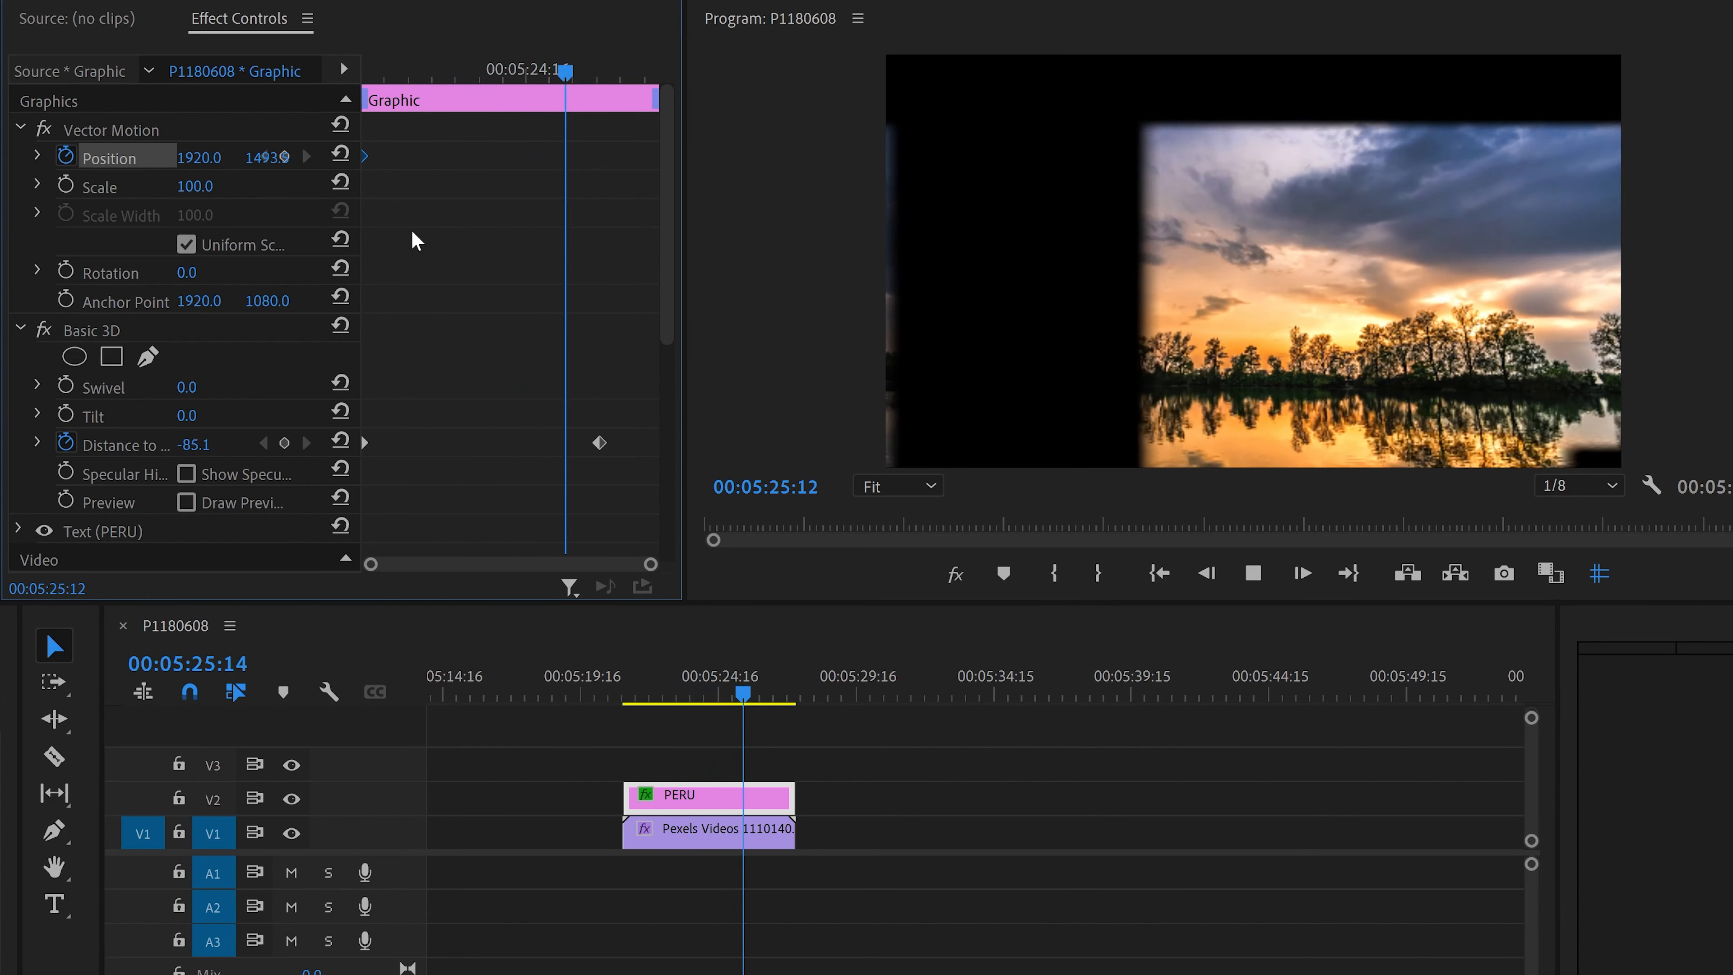
pyautogui.press('space')
pyautogui.moveTo(408, 69); pyautogui.dragTo(529, 81)
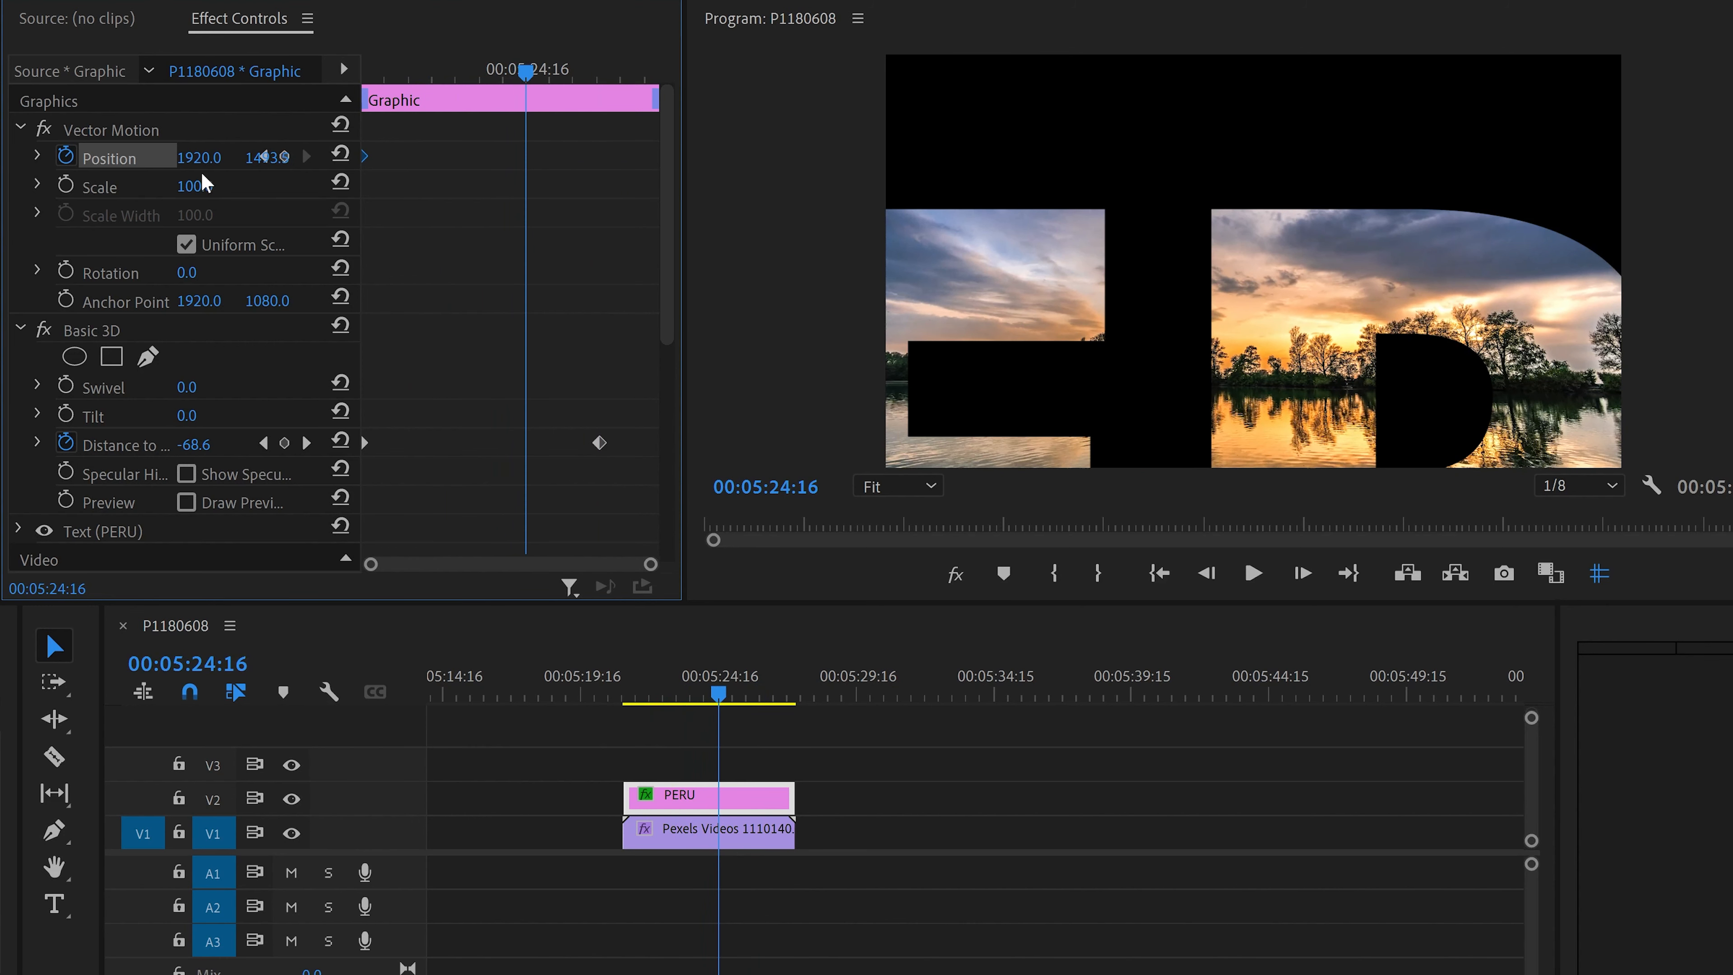
pyautogui.click(115, 157)
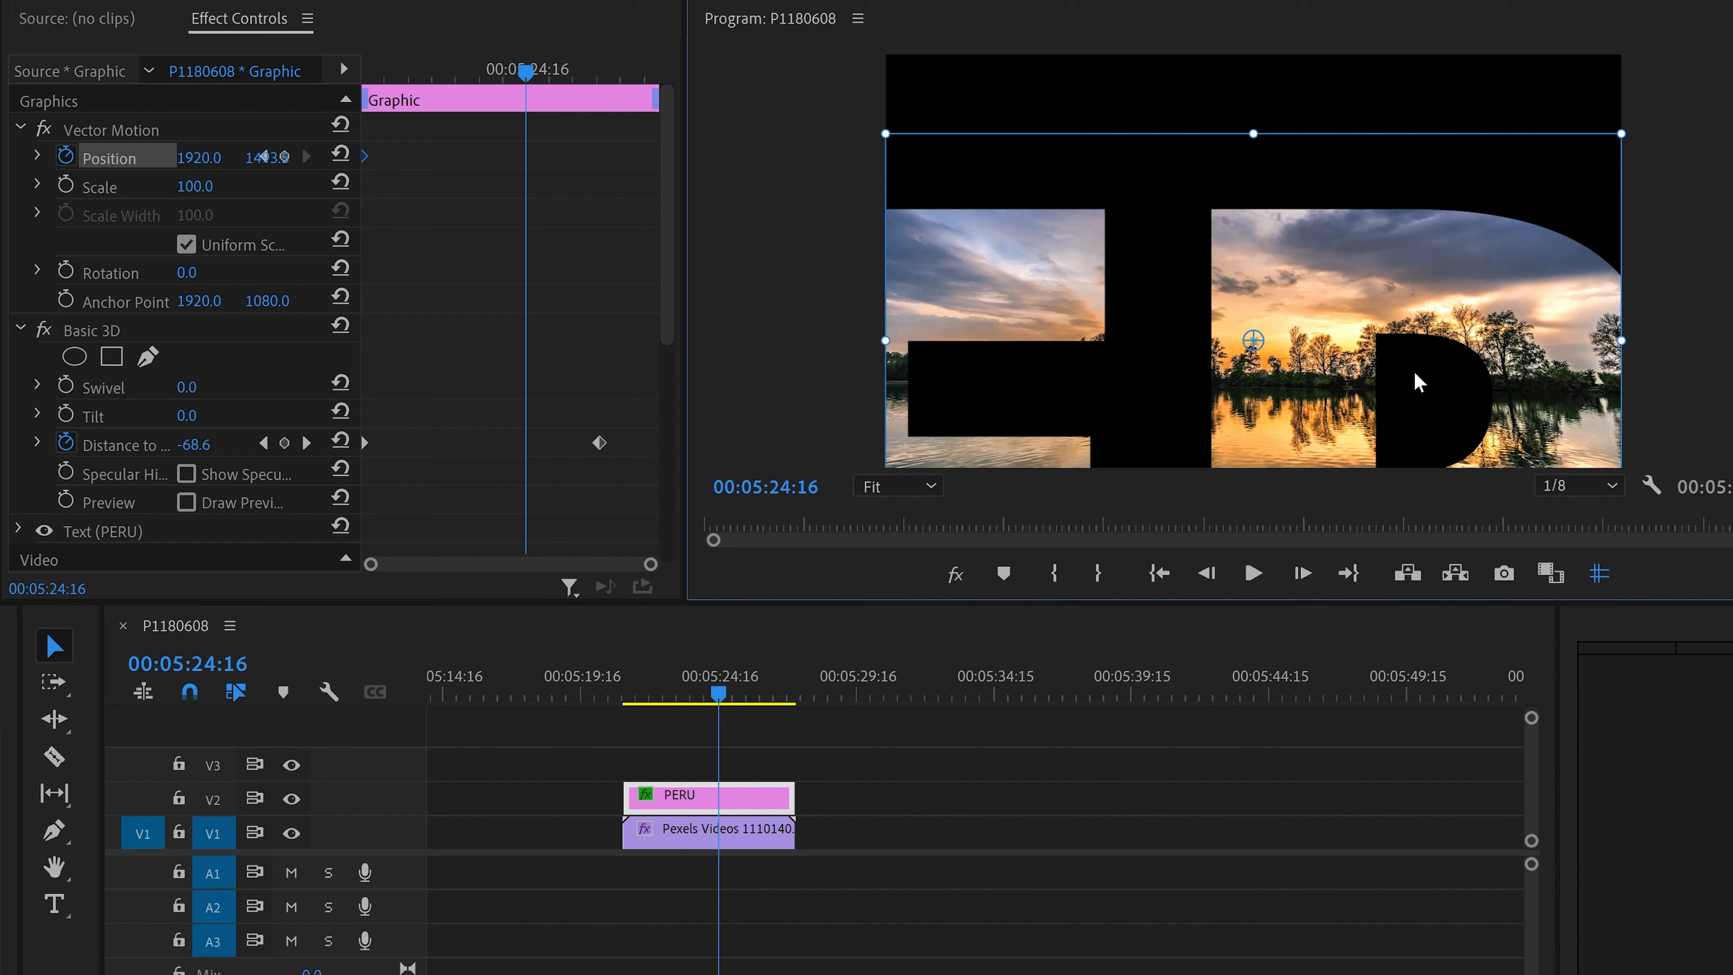
pyautogui.moveTo(1414, 369); pyautogui.dragTo(1414, 349)
pyautogui.moveTo(1412, 310)
pyautogui.mouseDown()
pyautogui.moveTo(1411, 290)
pyautogui.moveTo(1414, 312)
pyautogui.mouseUp()
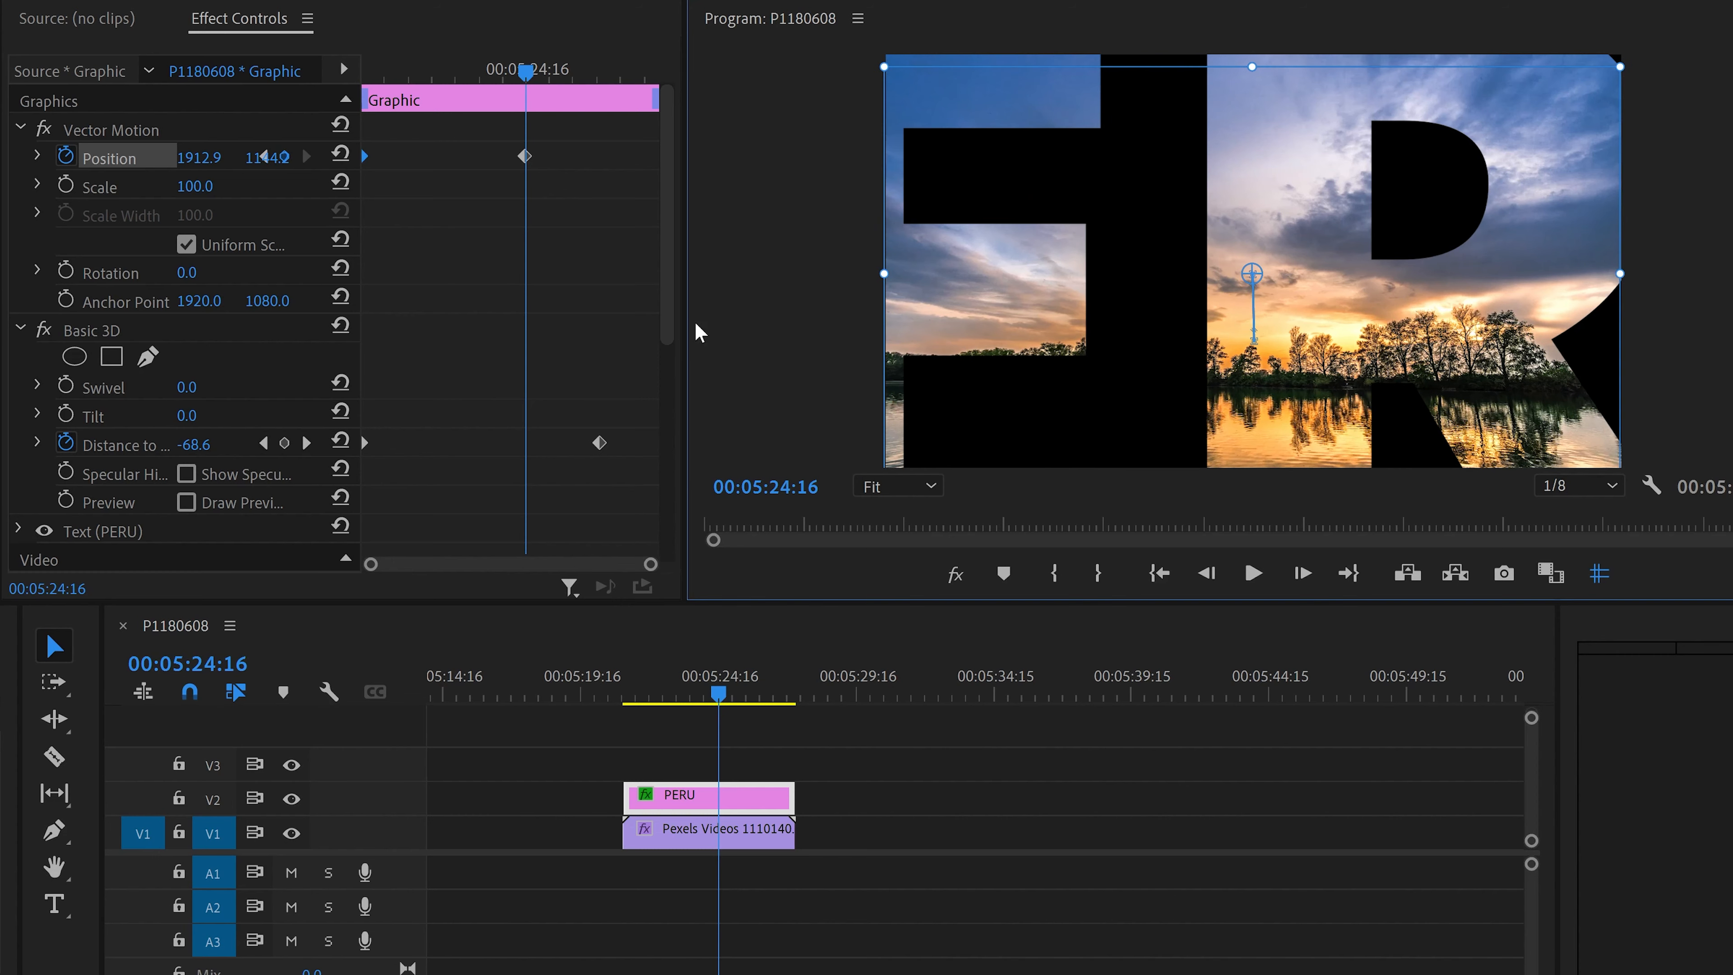
# Step: Play back the combined position and zoom-through animation from the start of the PERU clip to review it
pyautogui.moveTo(478, 70); pyautogui.dragTo(328, 111)
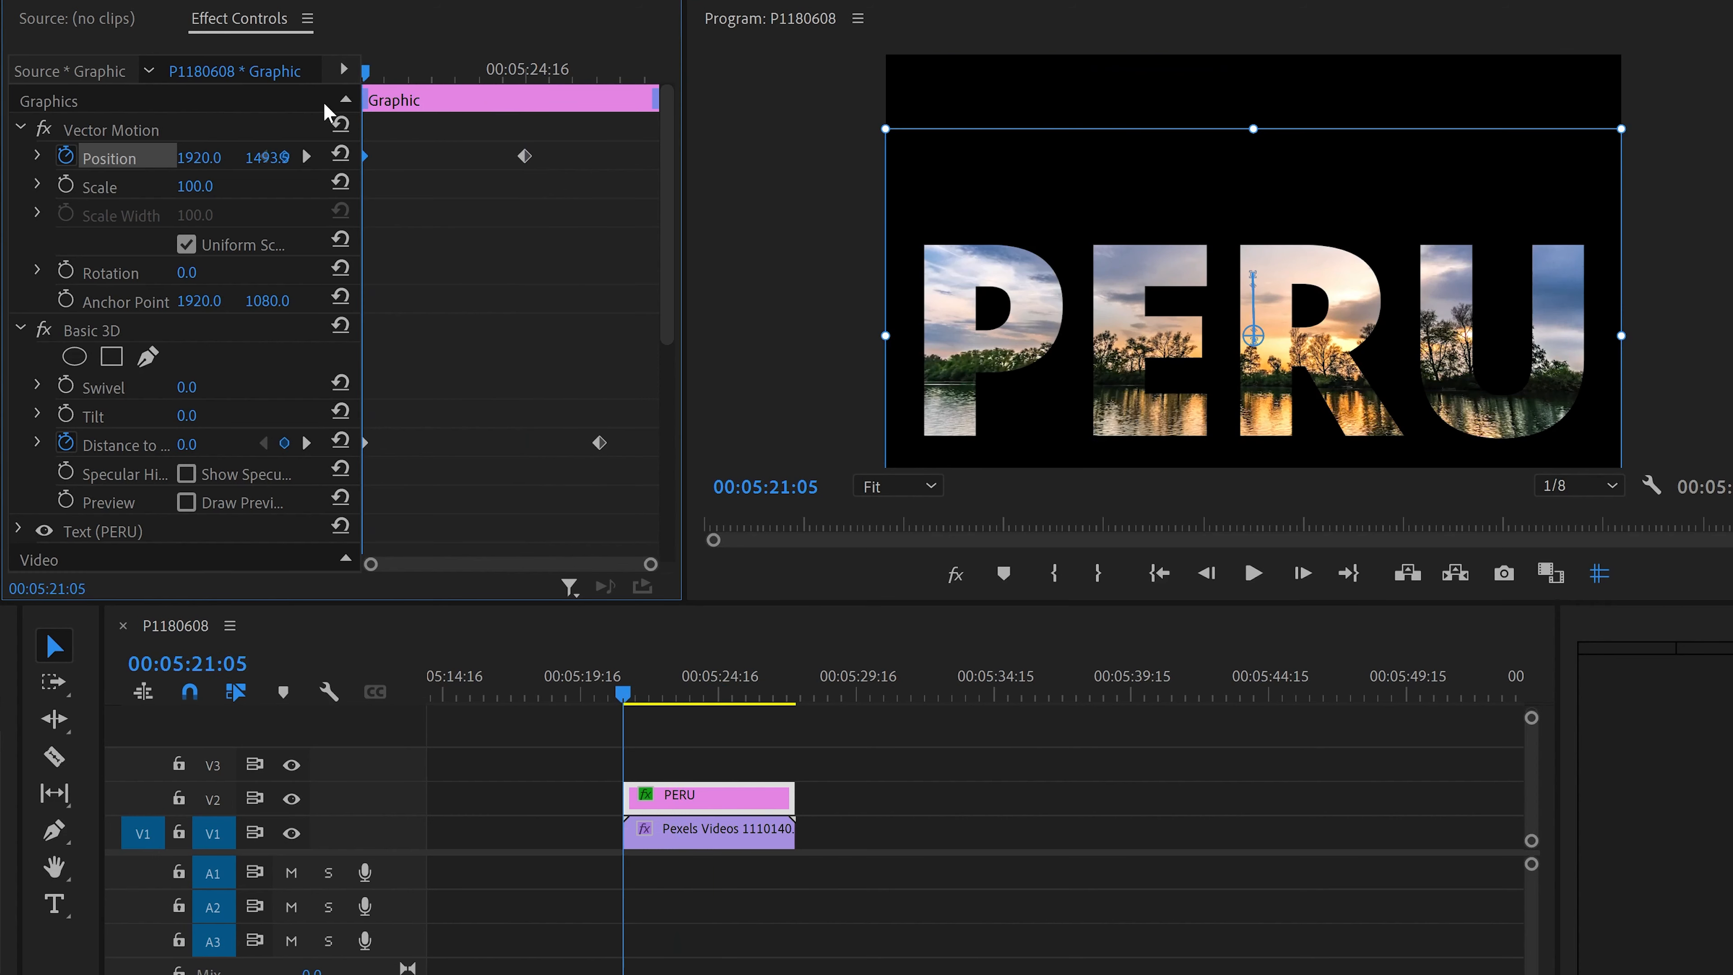
pyautogui.press('space')
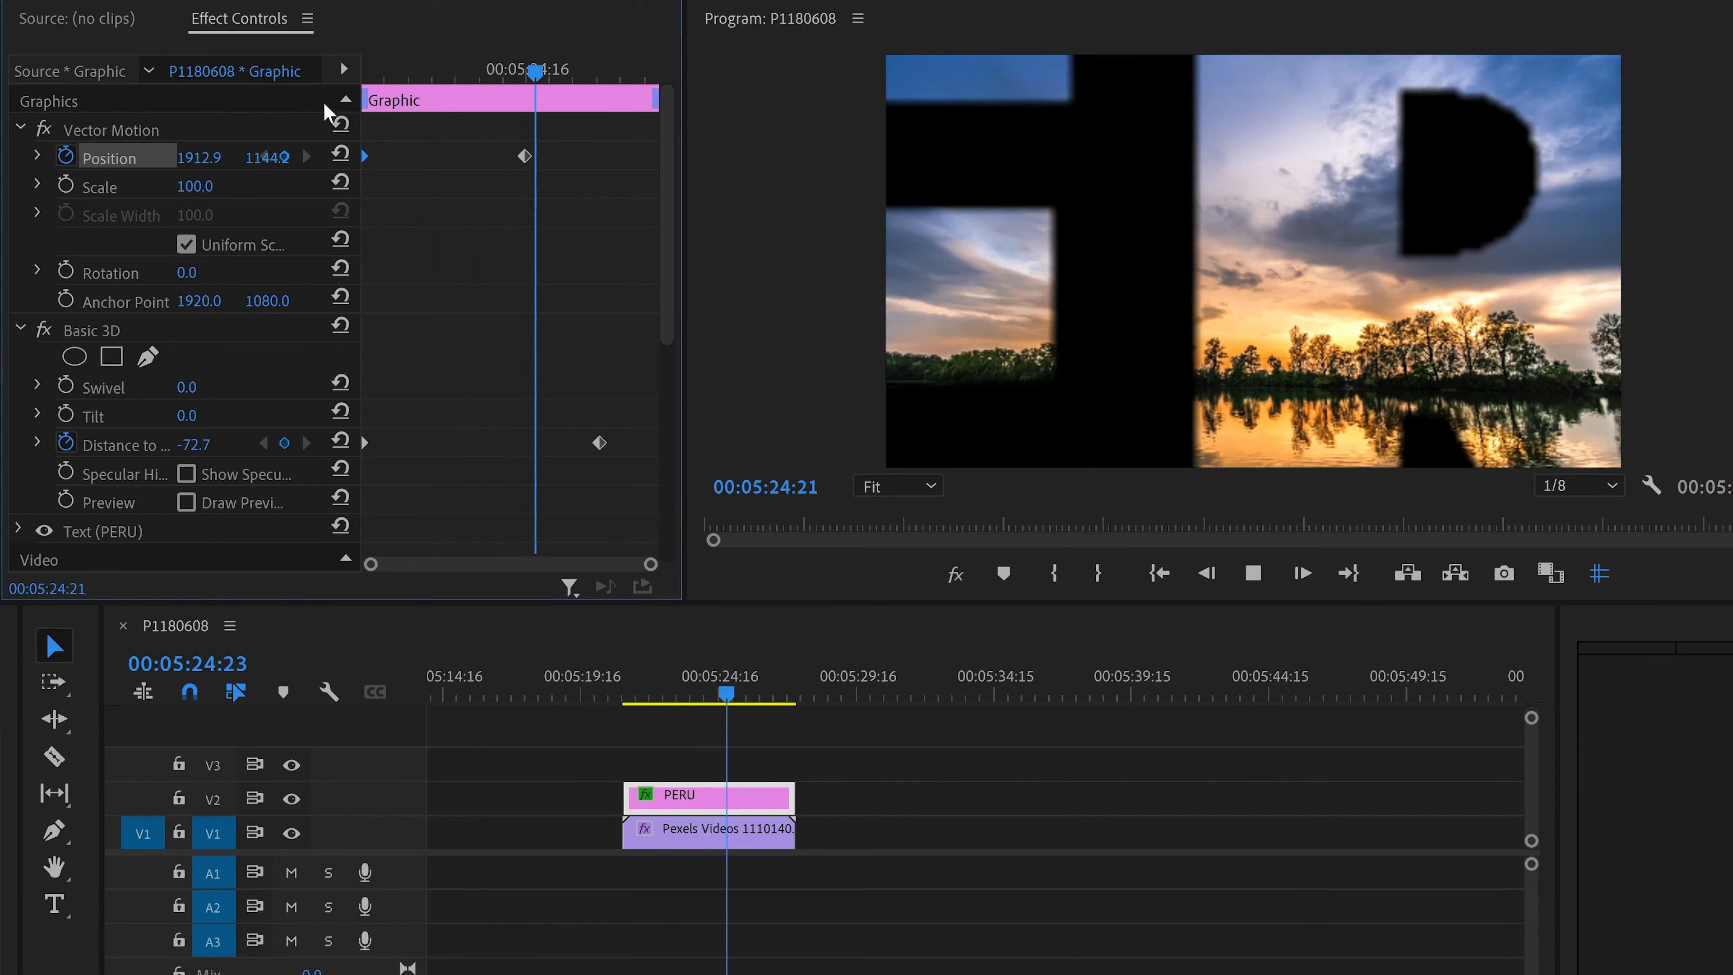
pyautogui.press('space')
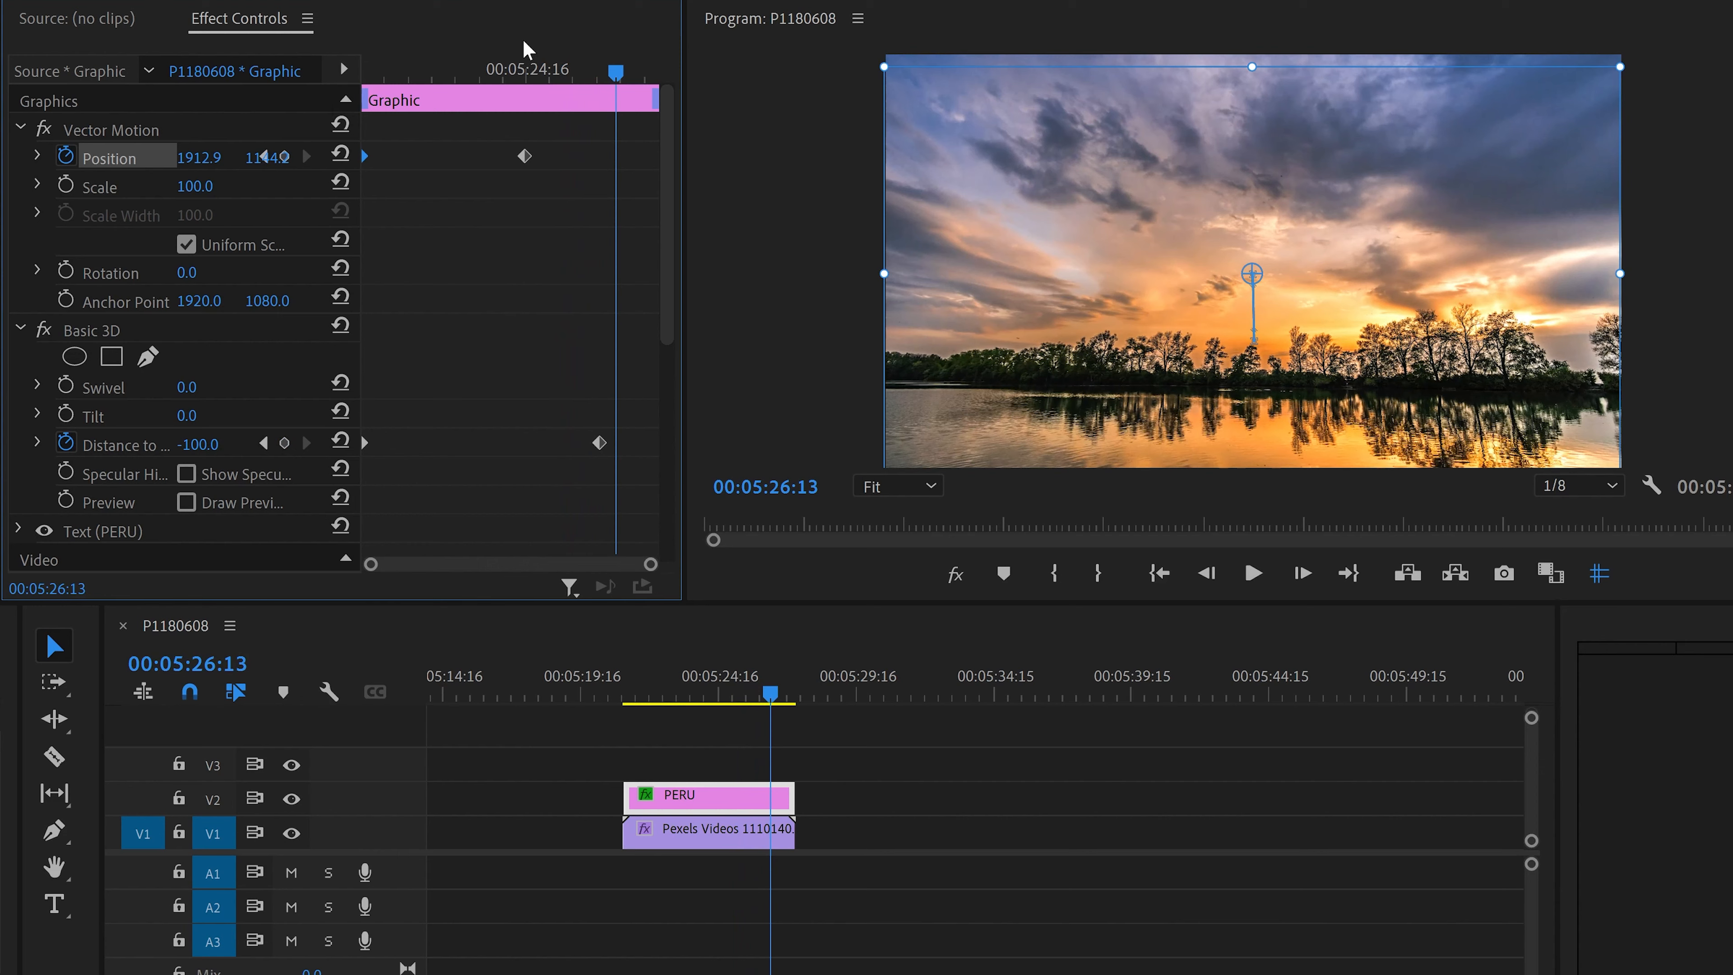
pyautogui.moveTo(616, 71); pyautogui.dragTo(601, 71)
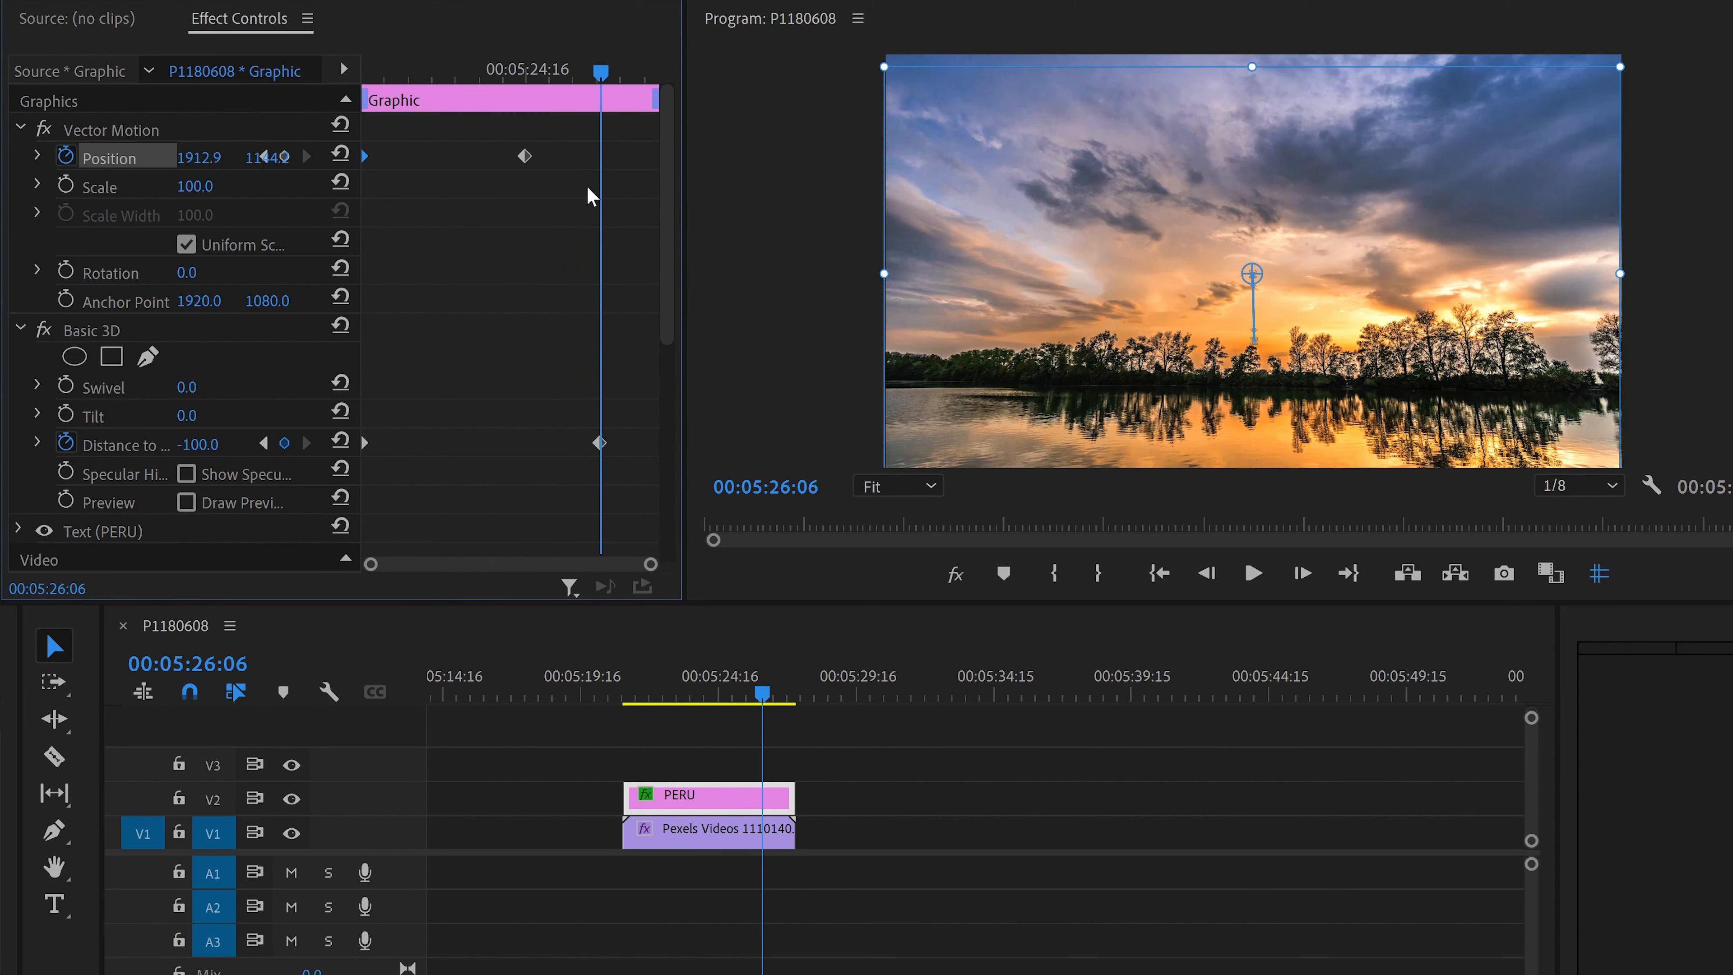